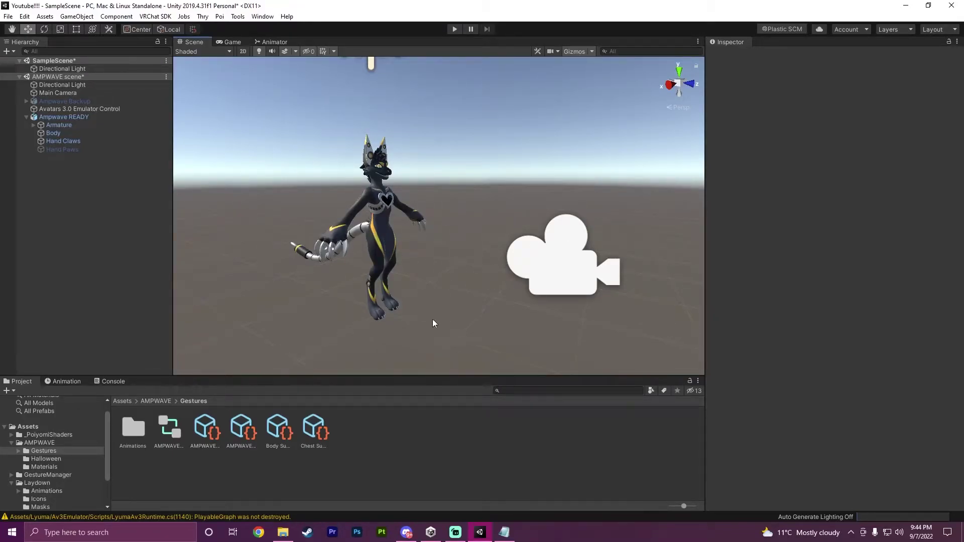
Select Ampwave READY and bring its VRC Avatar Descriptor's playable layers and expressions into view
{"action": "left_click", "coordinate": [67, 118]}
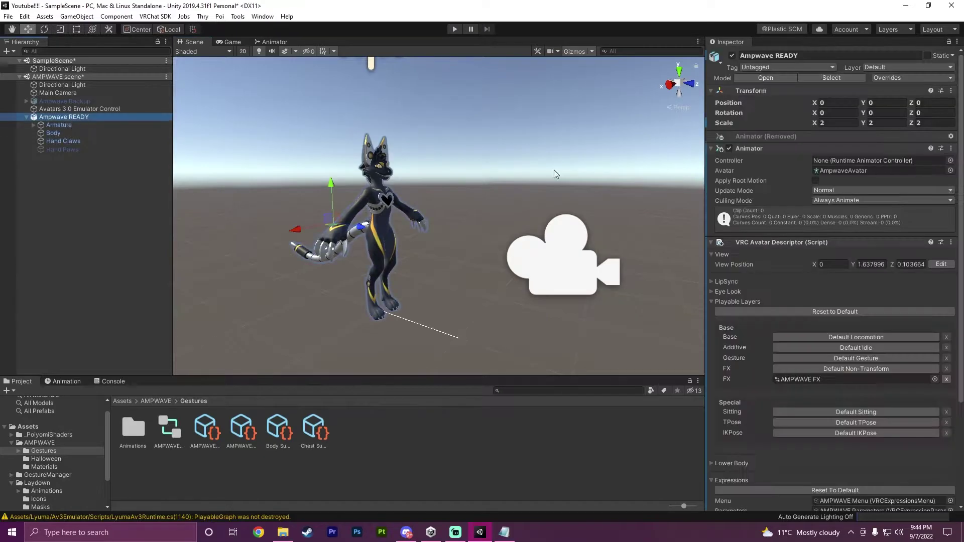
{"action": "scroll", "coordinate": [787, 245], "scroll_direction": "down", "scroll_amount": 5}
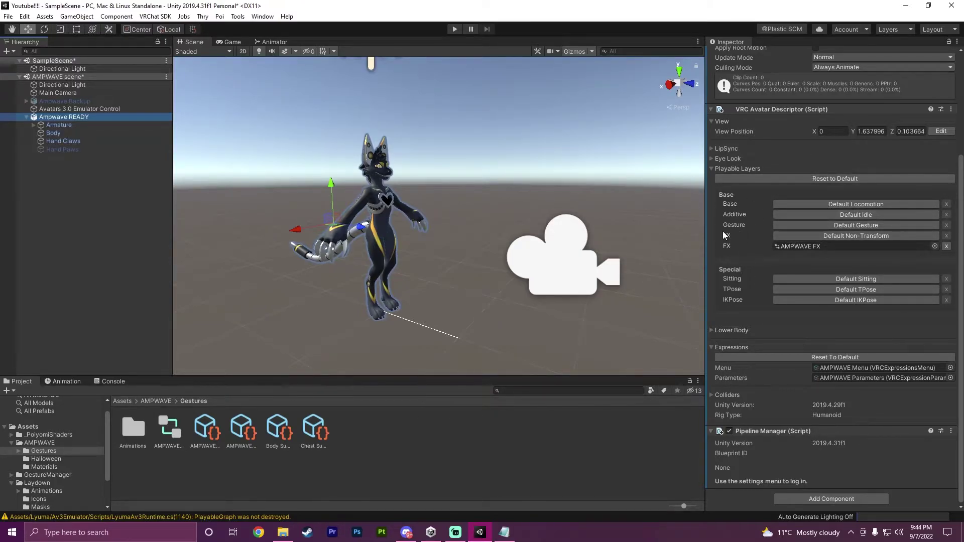
{"action": "left_click", "coordinate": [730, 243]}
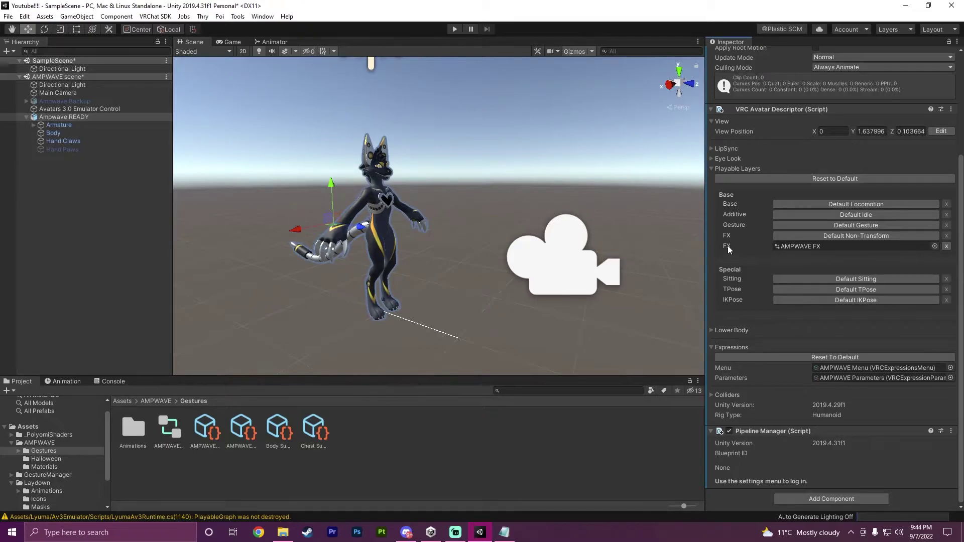
Reset the avatar's playable layers to default, then switch them to customizable
{"action": "left_click", "coordinate": [759, 180]}
{"action": "left_click", "coordinate": [510, 285]}
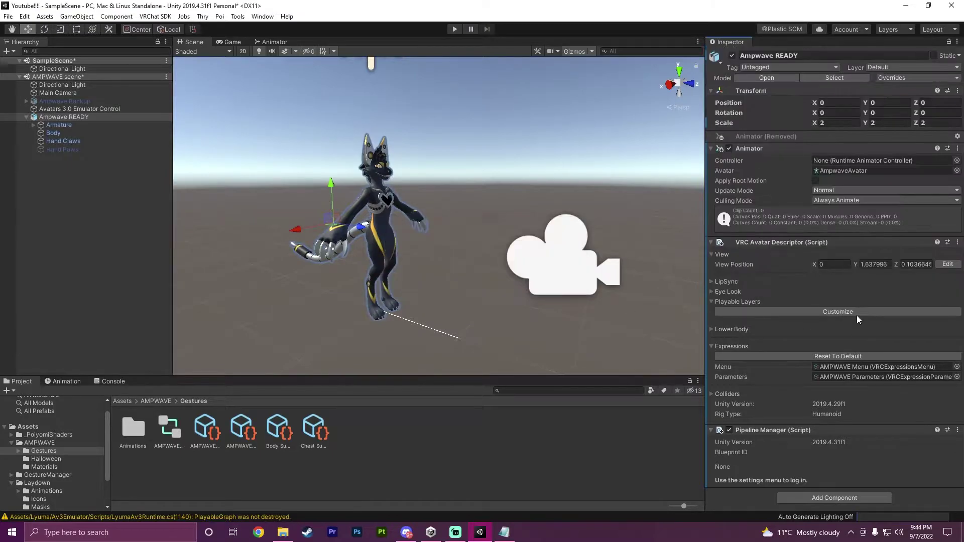
{"action": "left_click", "coordinate": [757, 312]}
{"action": "scroll", "coordinate": [833, 306], "scroll_direction": "down", "scroll_amount": 3}
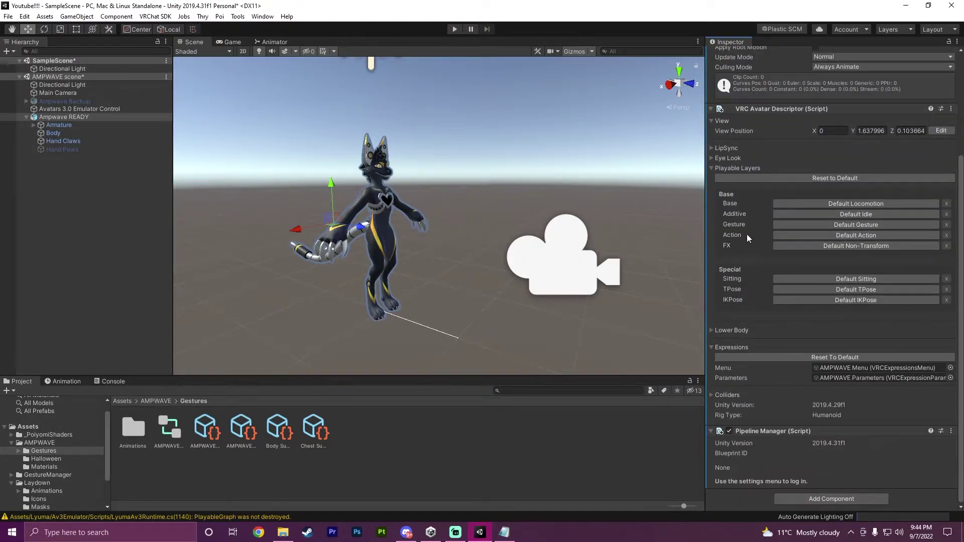
Assign AMPWAVE FX as the FX layer and ActionLayer_Laydown_Pose-Multiple as the Action layer
{"action": "left_click", "coordinate": [823, 246]}
{"action": "left_click", "coordinate": [934, 246]}
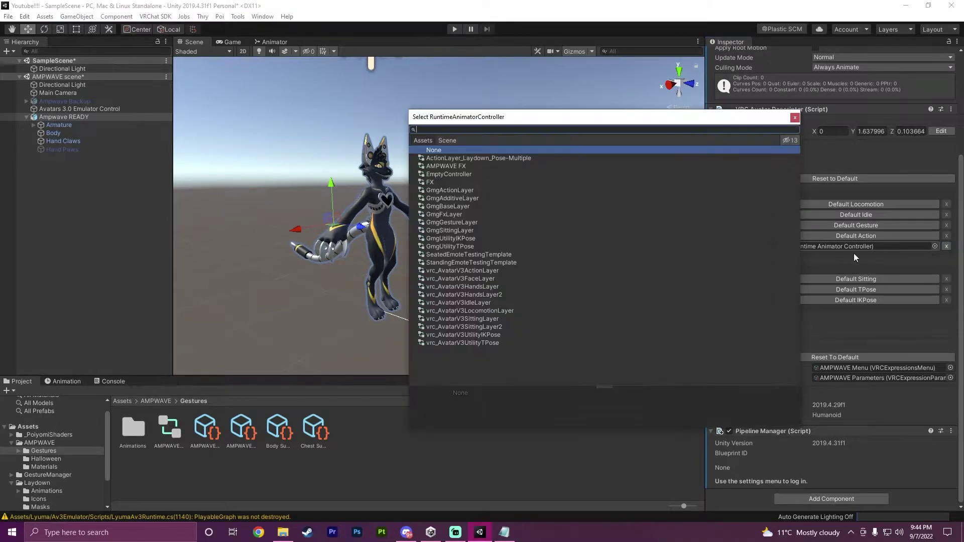
{"action": "double_click", "coordinate": [442, 166]}
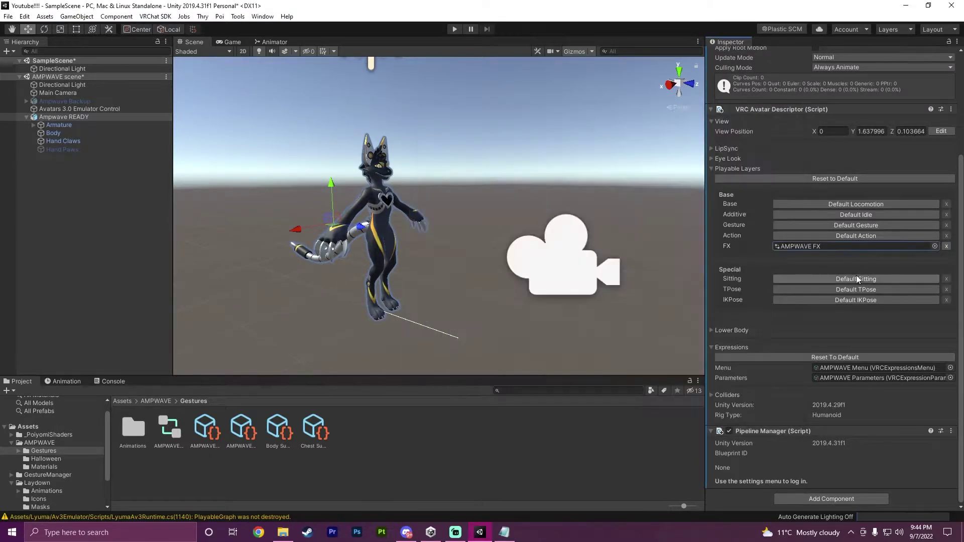
{"action": "left_click", "coordinate": [796, 237]}
{"action": "left_click", "coordinate": [934, 236]}
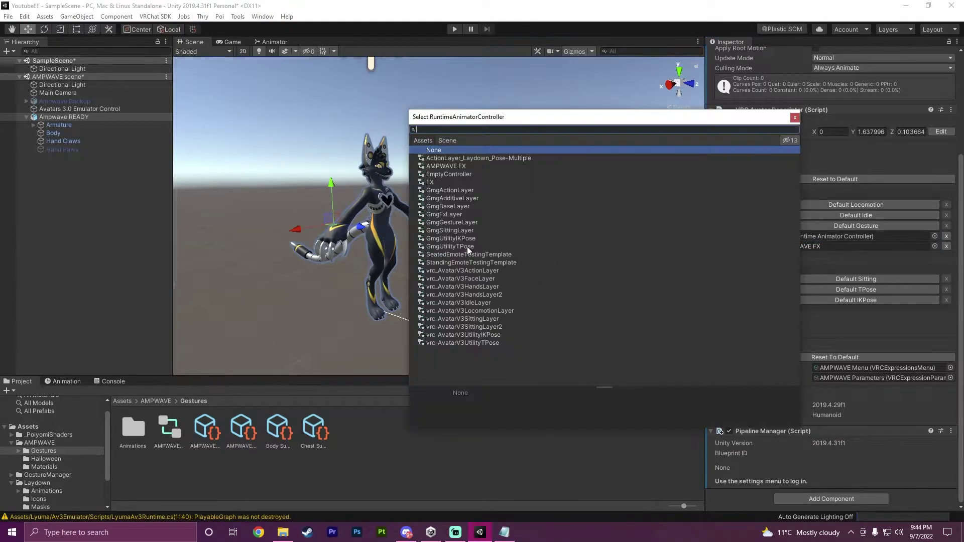
{"action": "double_click", "coordinate": [501, 158]}
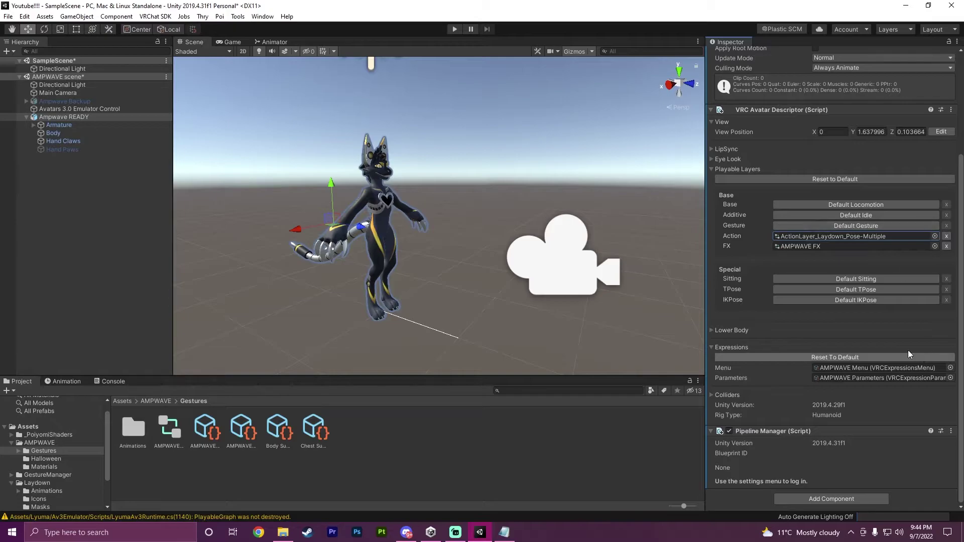
Add a control named Laydown to AMPWAVE Menu with the icons8-lazy-100 icon
{"action": "left_click", "coordinate": [842, 365]}
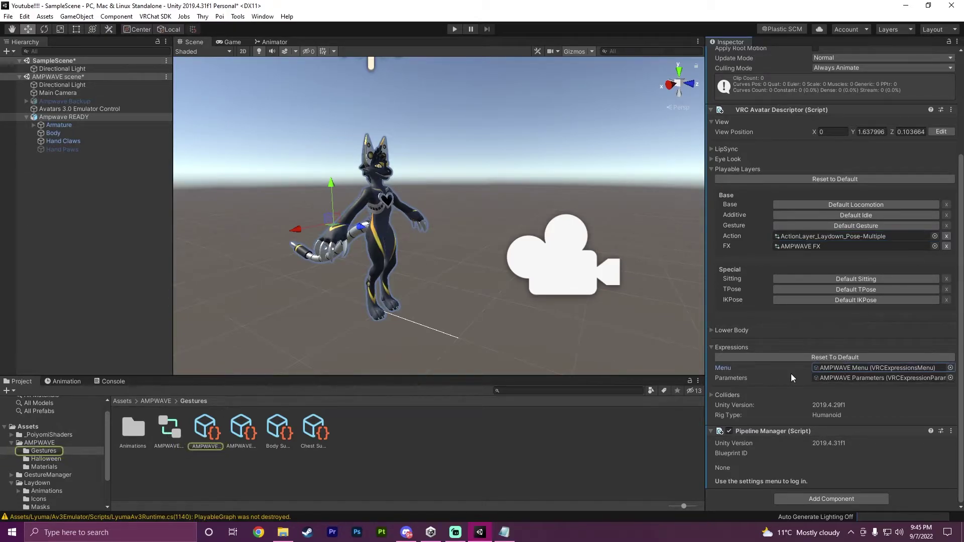
{"action": "left_click", "coordinate": [208, 435]}
{"action": "left_click", "coordinate": [760, 134]}
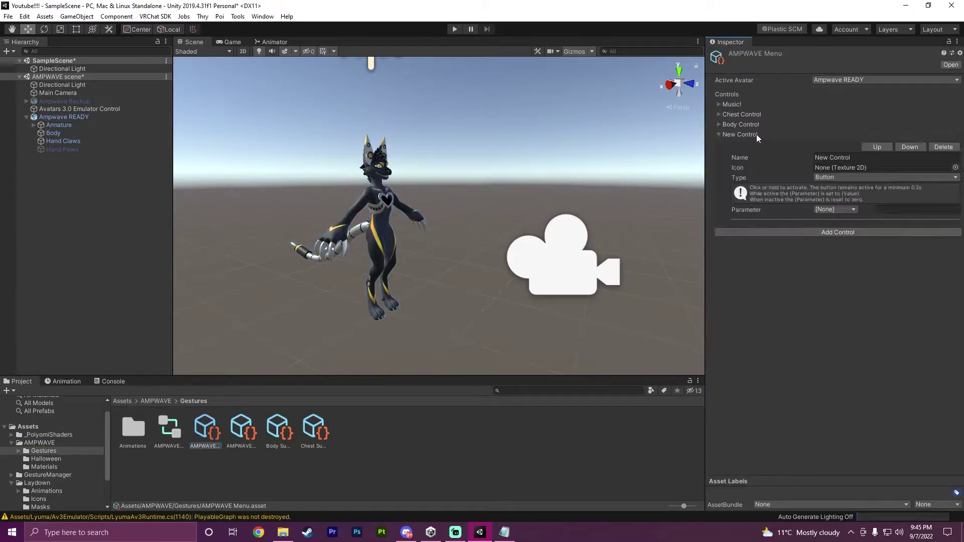
{"action": "left_click", "coordinate": [861, 159]}
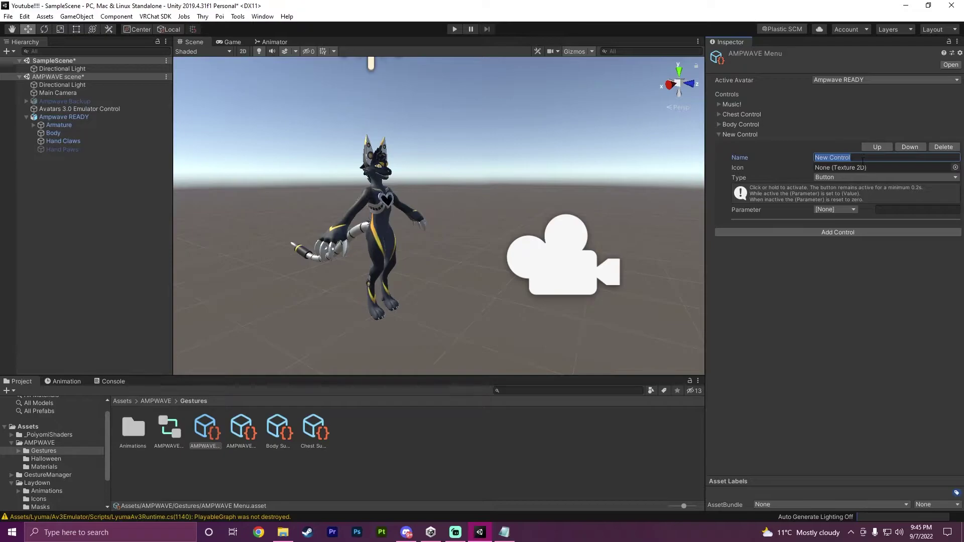
{"action": "type", "text": "Laydown"}
{"action": "left_click", "coordinate": [955, 167]}
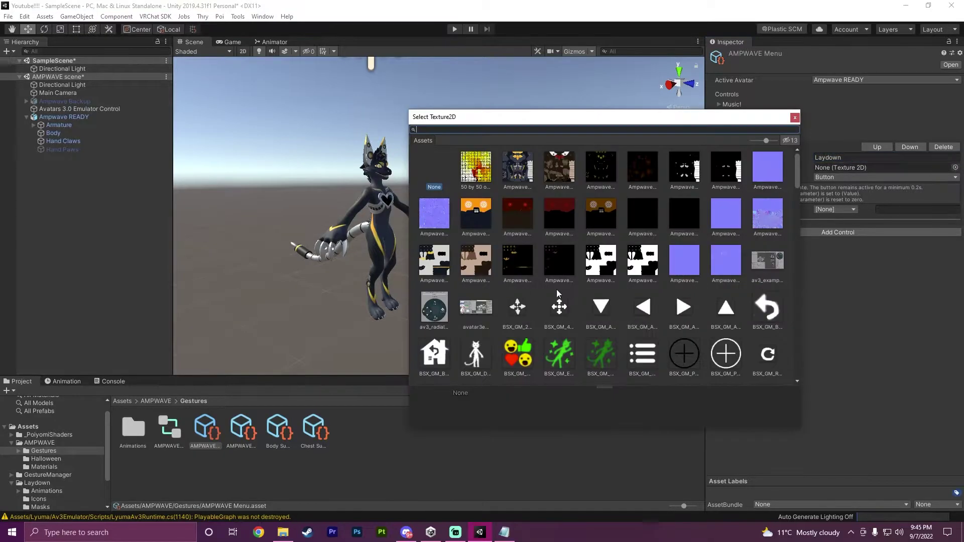
{"action": "scroll", "coordinate": [596, 275], "scroll_direction": "down", "scroll_amount": 10}
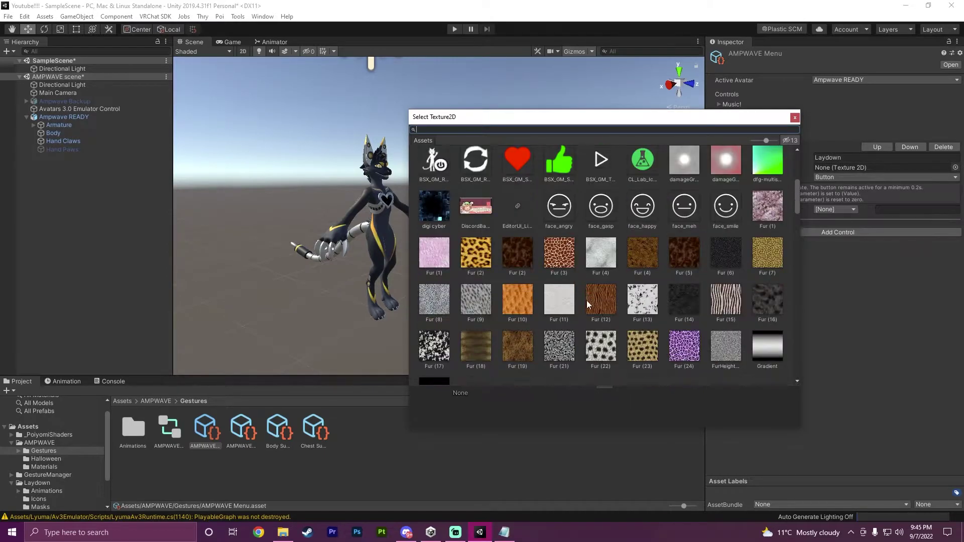
{"action": "scroll", "coordinate": [596, 275], "scroll_direction": "down", "scroll_amount": 2}
{"action": "double_click", "coordinate": [437, 286]}
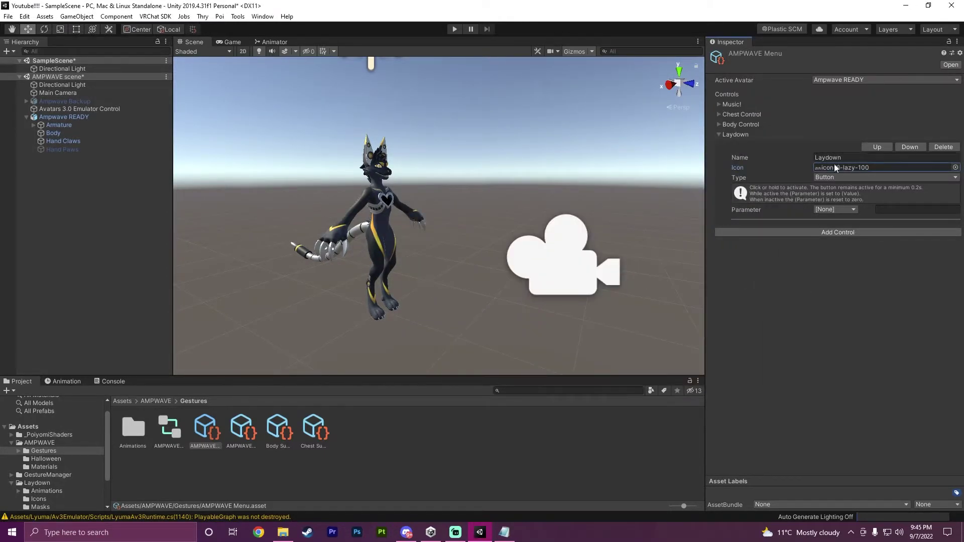
Make the Laydown control a Sub Menu that opens SubMenu_Laydown
{"action": "left_click", "coordinate": [832, 180]}
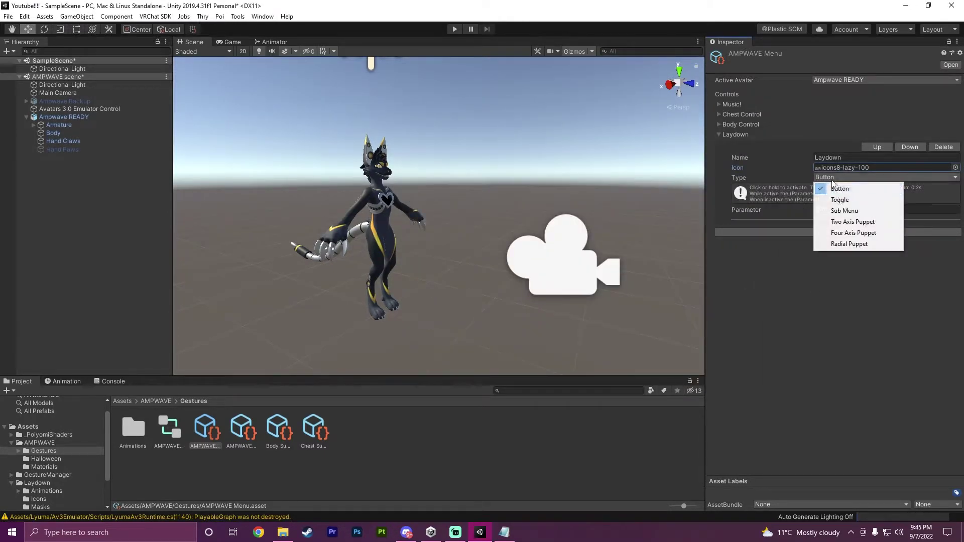
{"action": "left_click", "coordinate": [845, 212]}
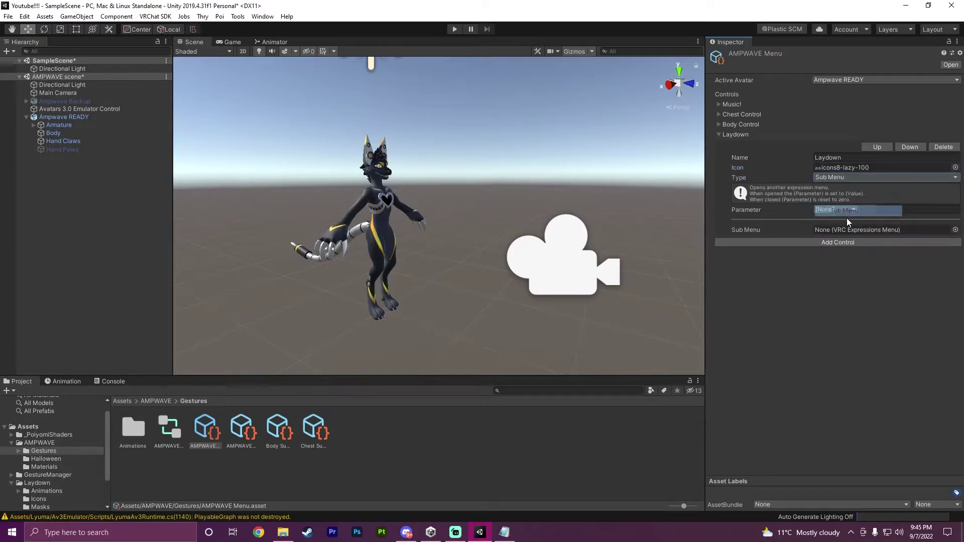
{"action": "left_click", "coordinate": [955, 230]}
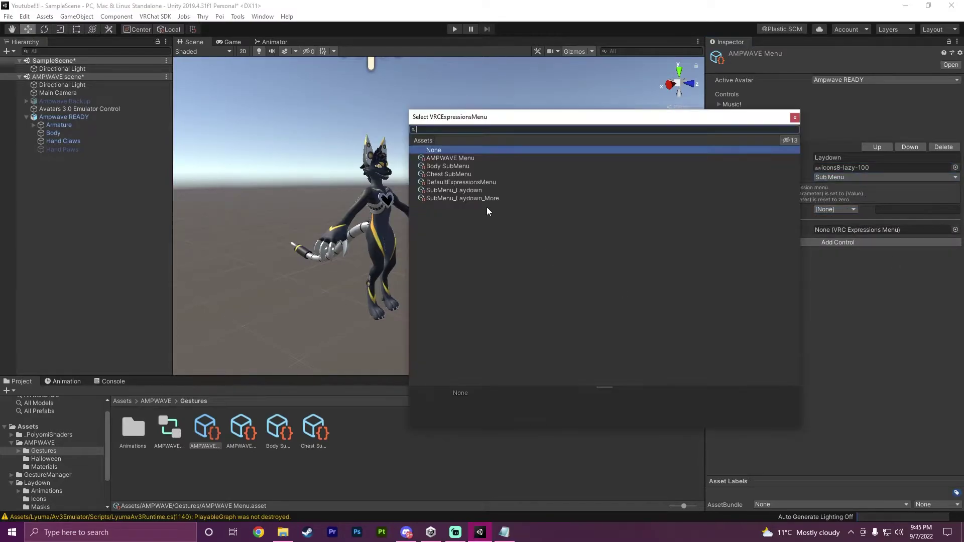
{"action": "left_click_drag", "start_coordinate": [503, 120], "coordinate": [480, 113]}
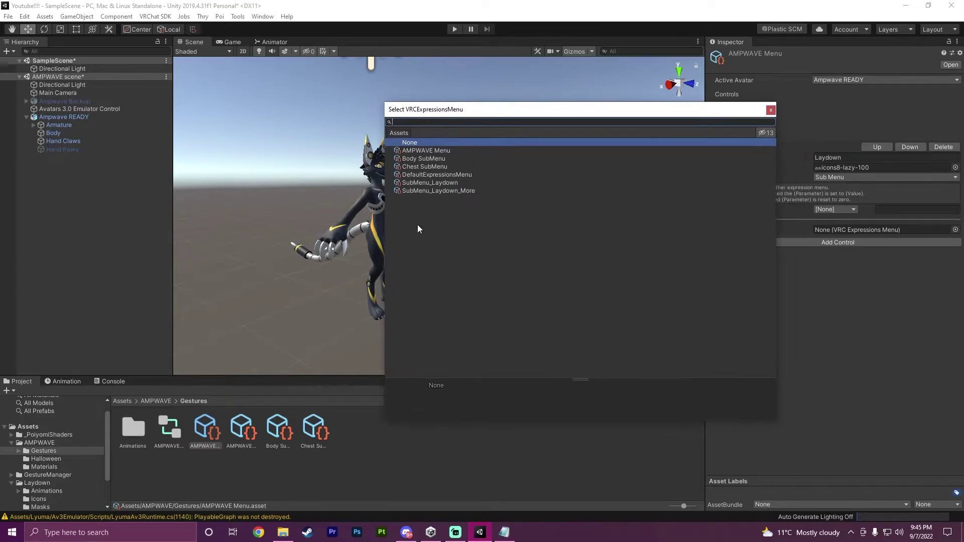
{"action": "left_click", "coordinate": [409, 184]}
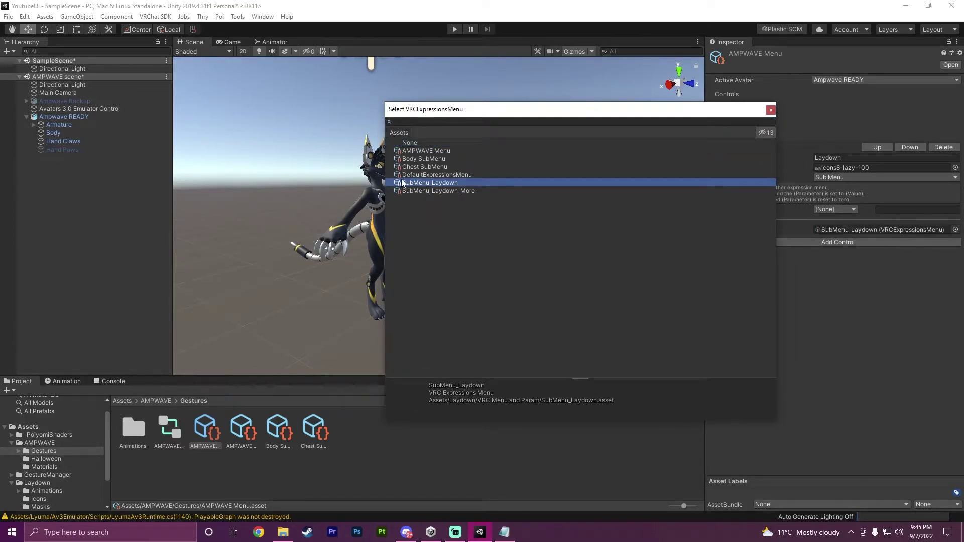
{"action": "double_click", "coordinate": [426, 183]}
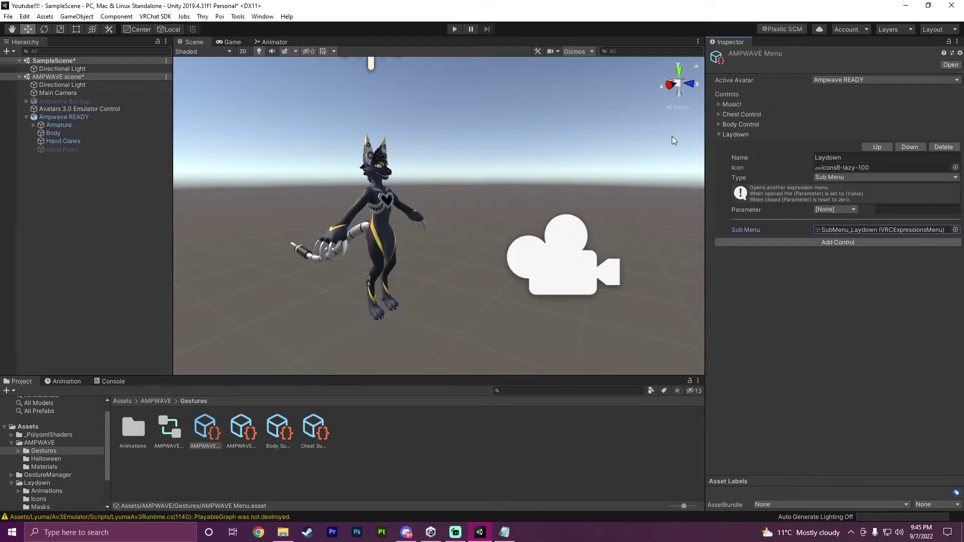
Open the Ampwave READY avatar's AMPWAVE Parameters asset
{"action": "left_click", "coordinate": [43, 117]}
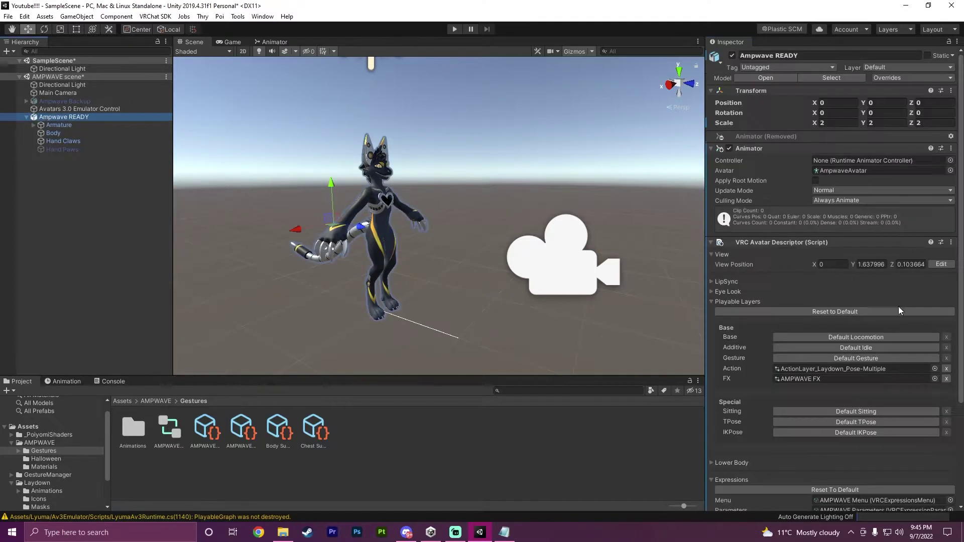
{"action": "scroll", "coordinate": [825, 350], "scroll_direction": "down", "scroll_amount": 5}
{"action": "scroll", "coordinate": [849, 406], "scroll_direction": "down", "scroll_amount": 2}
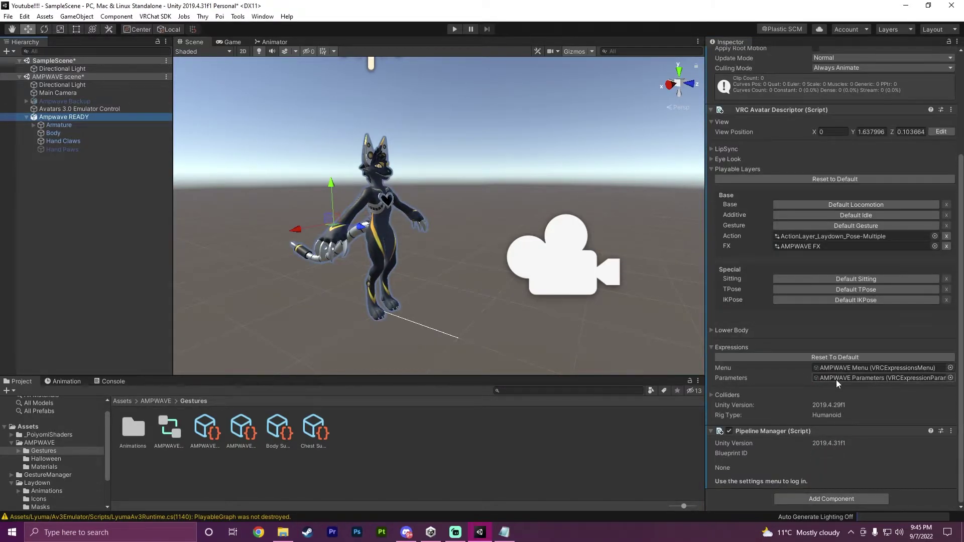
{"action": "left_click", "coordinate": [836, 378]}
{"action": "double_click", "coordinate": [835, 379]}
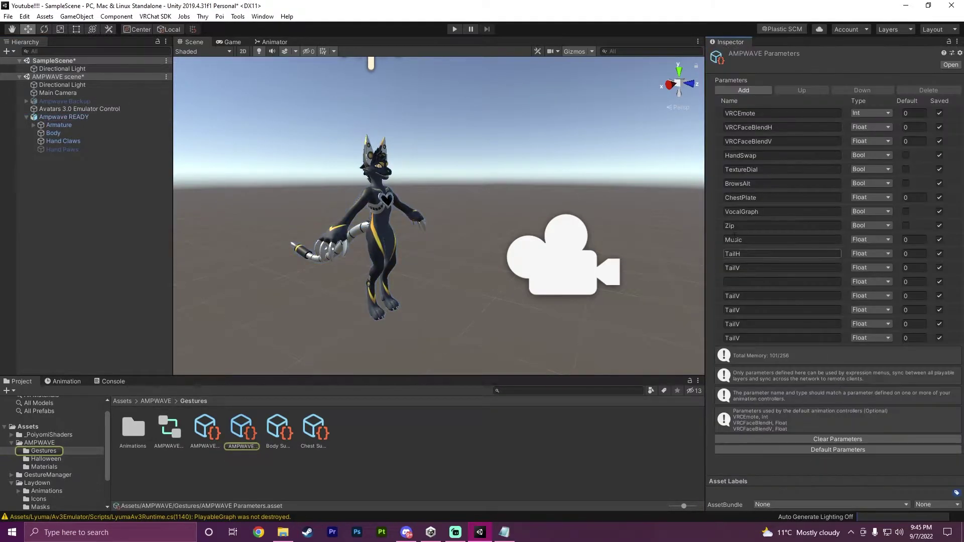
Rearrange the parameter list and delete the duplicate TailV entries
{"action": "left_click", "coordinate": [728, 283]}
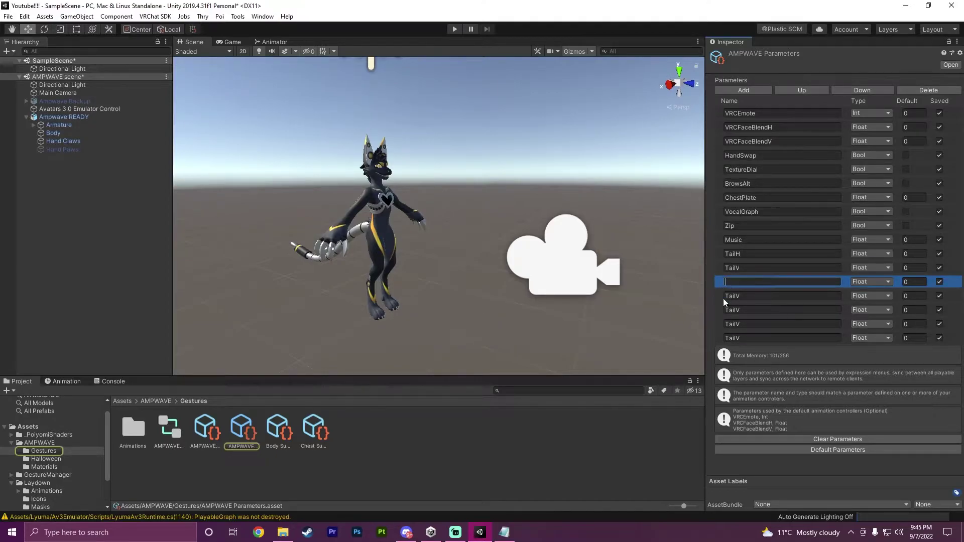
{"action": "left_click", "coordinate": [721, 297]}
{"action": "left_click_drag", "start_coordinate": [721, 312], "coordinate": [879, 291]}
{"action": "left_click", "coordinate": [726, 283]}
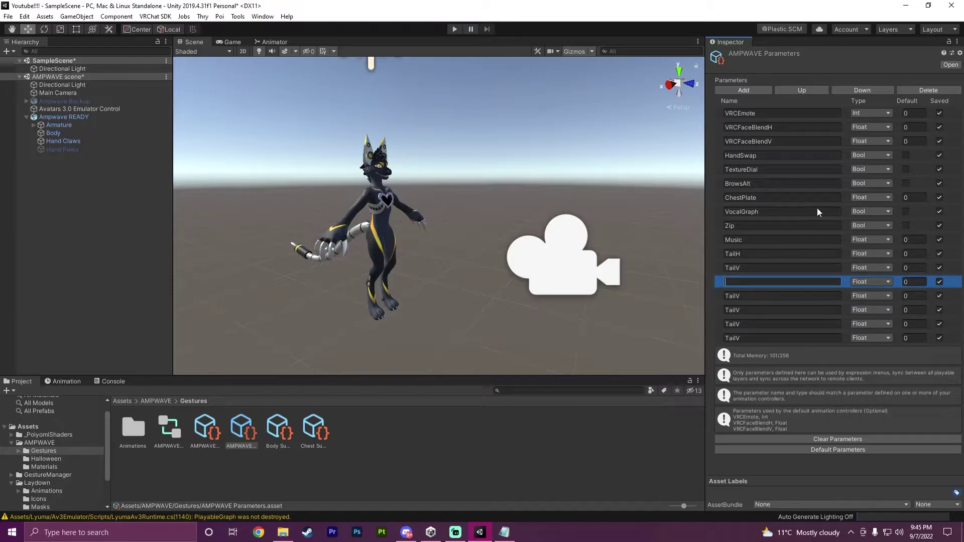
{"action": "left_click", "coordinate": [923, 91]}
{"action": "left_click", "coordinate": [721, 280]}
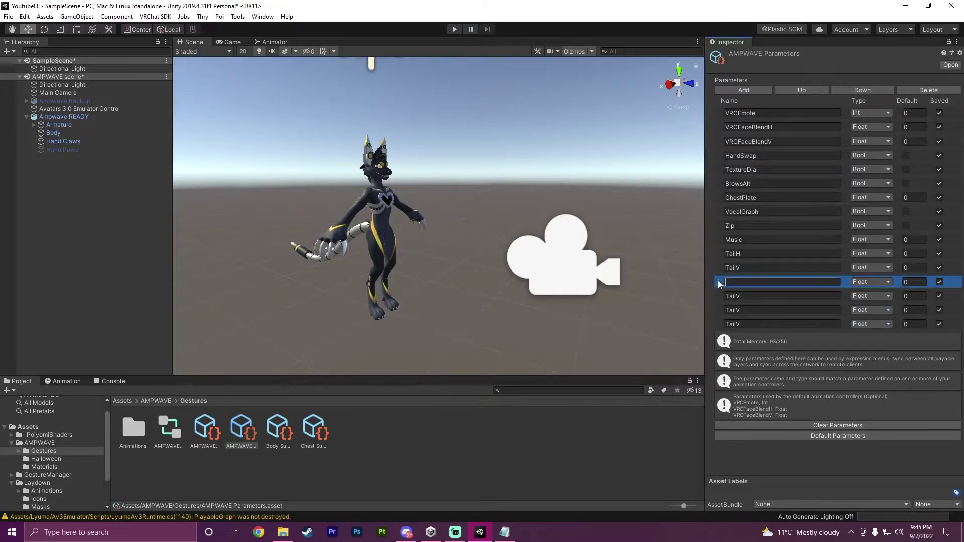
{"action": "left_click", "coordinate": [923, 90]}
{"action": "left_click", "coordinate": [733, 285]}
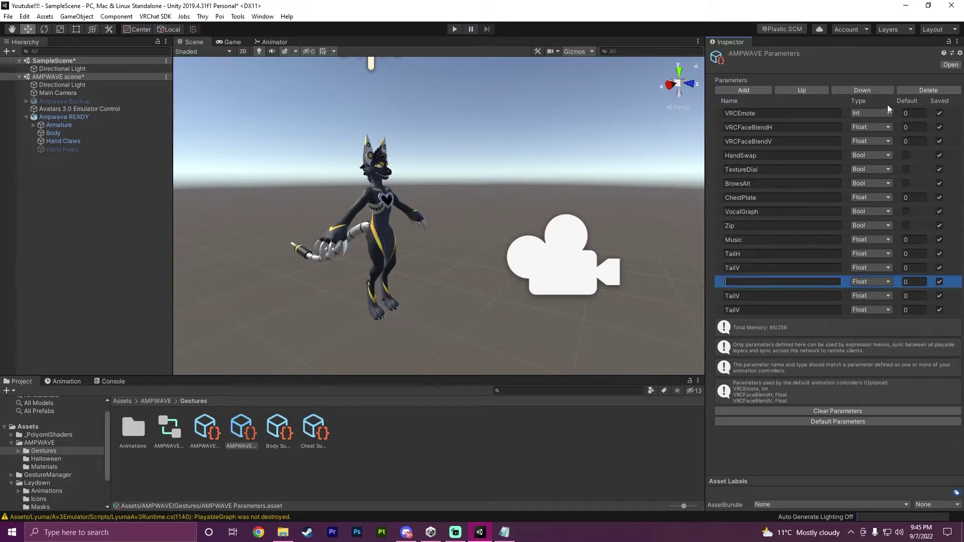
Delete the remaining extra Float parameters, then undo to restore all five
{"action": "left_click", "coordinate": [909, 90]}
{"action": "left_click", "coordinate": [903, 90]}
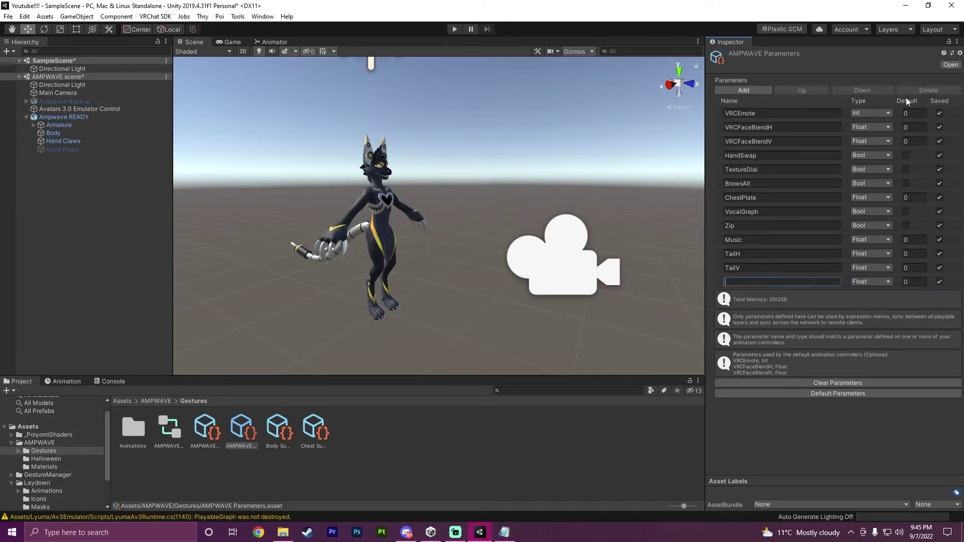
{"action": "left_click", "coordinate": [721, 289]}
{"action": "left_click", "coordinate": [905, 91]}
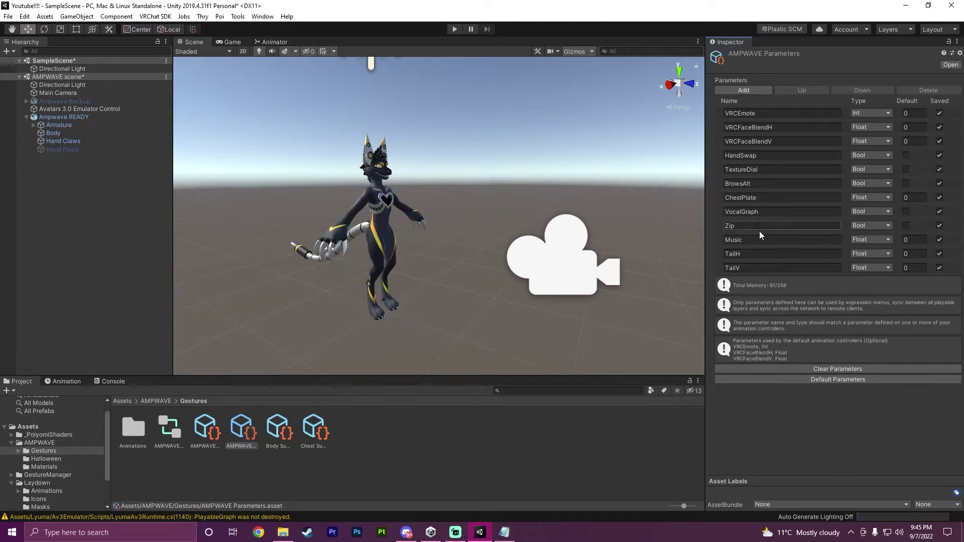
{"action": "left_click", "coordinate": [728, 89]}
{"action": "left_click", "coordinate": [727, 88]}
{"action": "left_click", "coordinate": [728, 88]}
{"action": "left_click", "coordinate": [729, 89]}
{"action": "left_click", "coordinate": [728, 89]}
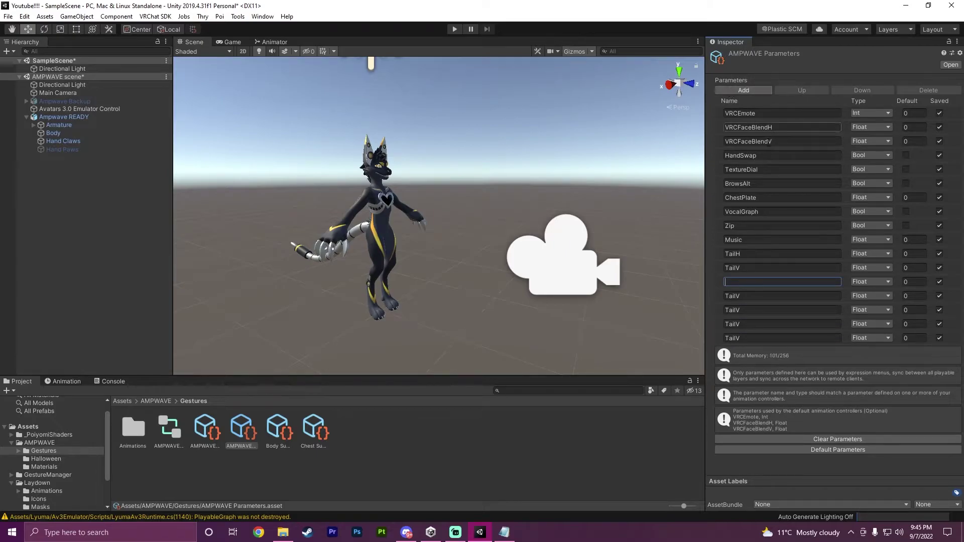
Open the Laydown folder from the top-level Assets folder
{"action": "left_click", "coordinate": [375, 466]}
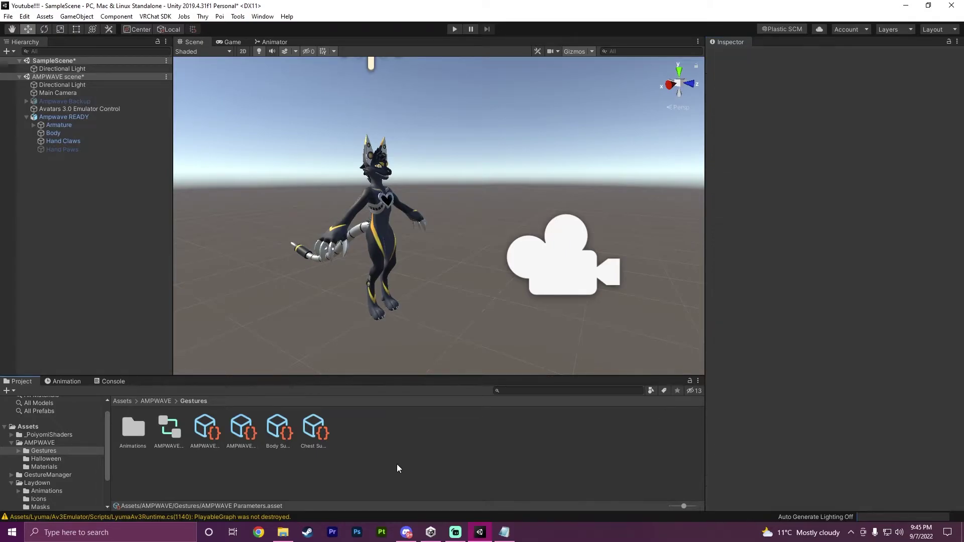
{"action": "left_click", "coordinate": [123, 401]}
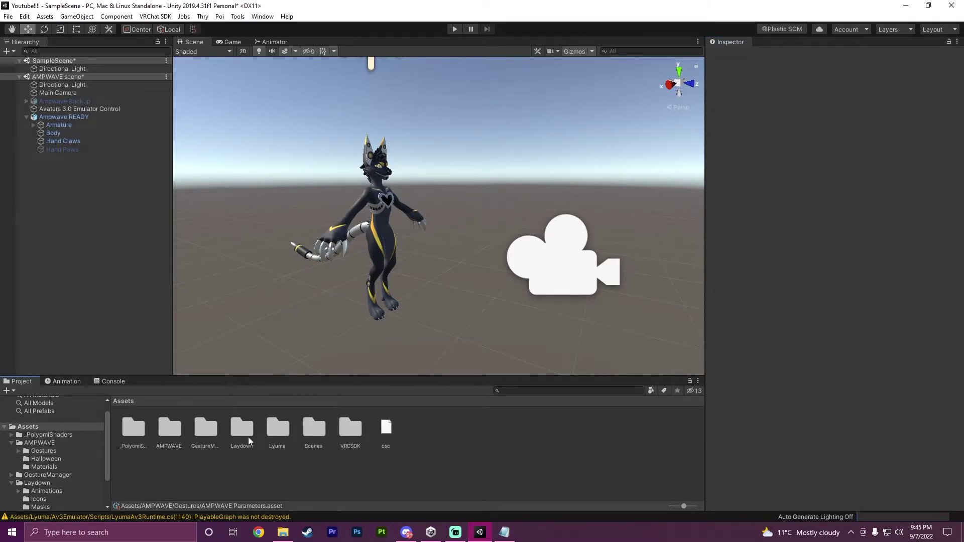
{"action": "double_click", "coordinate": [245, 434]}
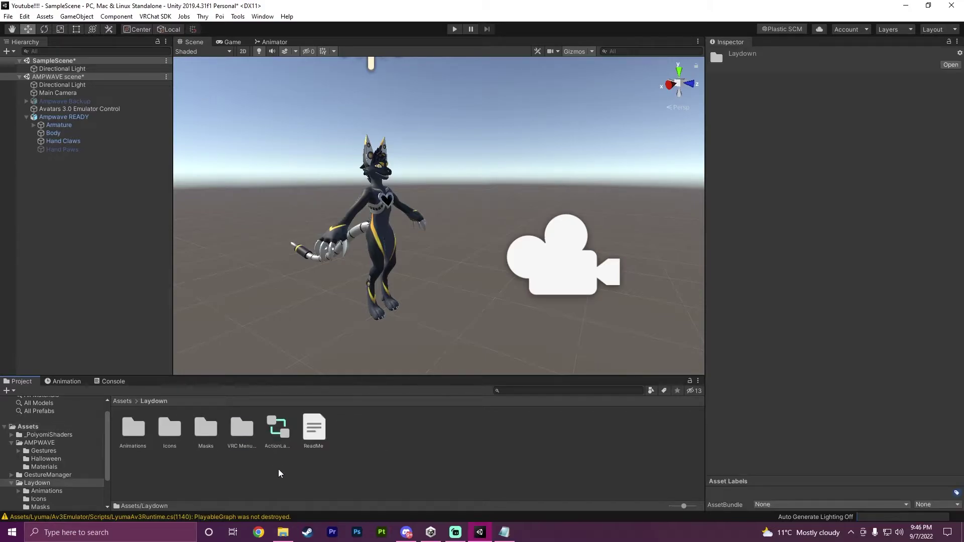
Open the Laydown ReadMe at its parameter table and shrink its window to the left
{"action": "double_click", "coordinate": [313, 429]}
{"action": "scroll", "coordinate": [239, 302], "scroll_direction": "down", "scroll_amount": 10}
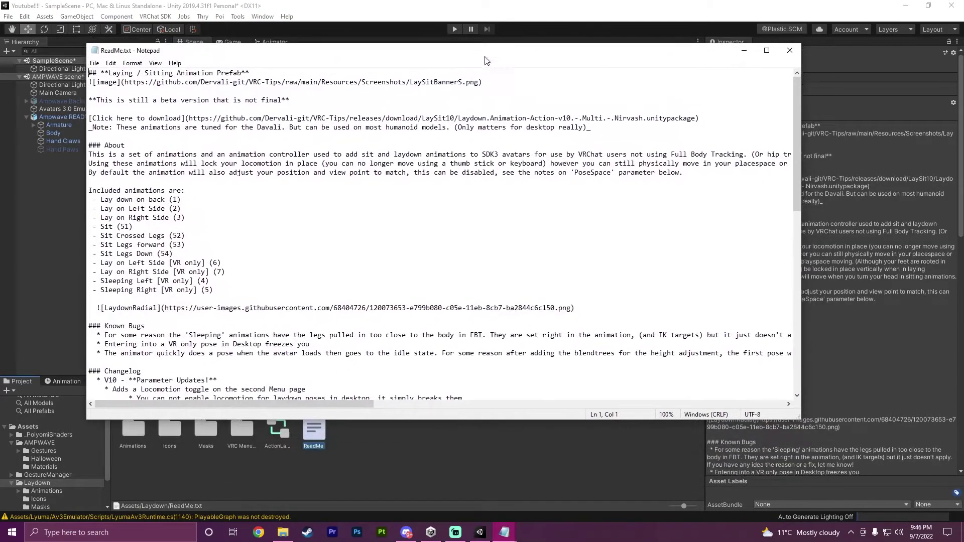
{"action": "scroll", "coordinate": [239, 302], "scroll_direction": "down", "scroll_amount": 6}
{"action": "left_click_drag", "start_coordinate": [89, 190], "coordinate": [249, 245]}
{"action": "left_click", "coordinate": [249, 244]}
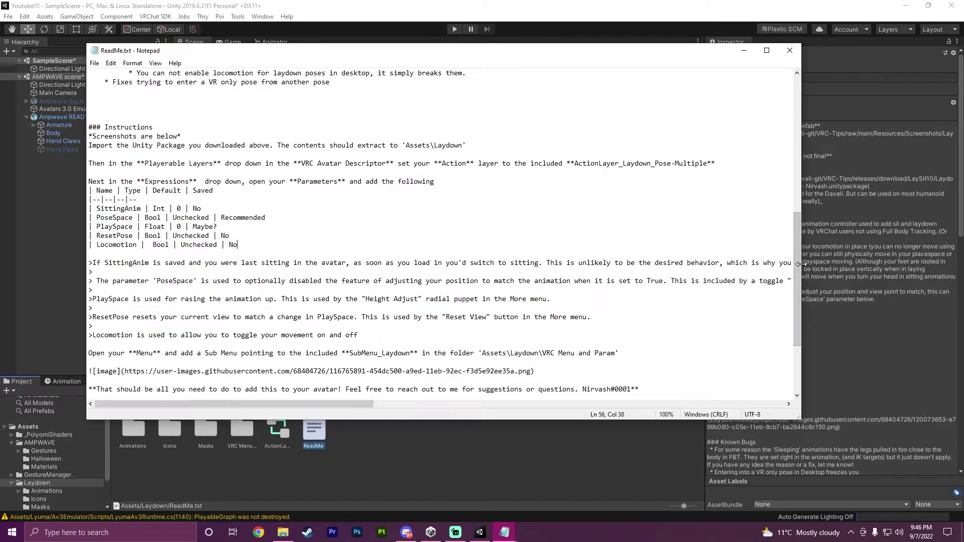
{"action": "left_click_drag", "start_coordinate": [801, 269], "coordinate": [292, 268]}
{"action": "left_click_drag", "start_coordinate": [193, 50], "coordinate": [71, 150]}
Open AMPWAVE Parameters in a detached window beside the centred ReadMe notes
{"action": "left_click", "coordinate": [80, 118]}
{"action": "scroll", "coordinate": [848, 376], "scroll_direction": "down", "scroll_amount": 3}
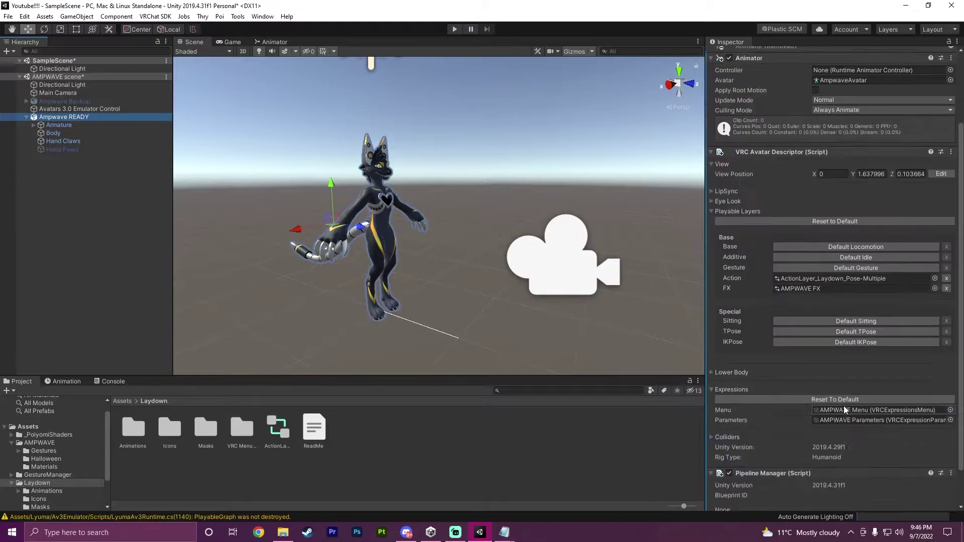
{"action": "scroll", "coordinate": [845, 410], "scroll_direction": "down", "scroll_amount": 1}
{"action": "double_click", "coordinate": [865, 377]}
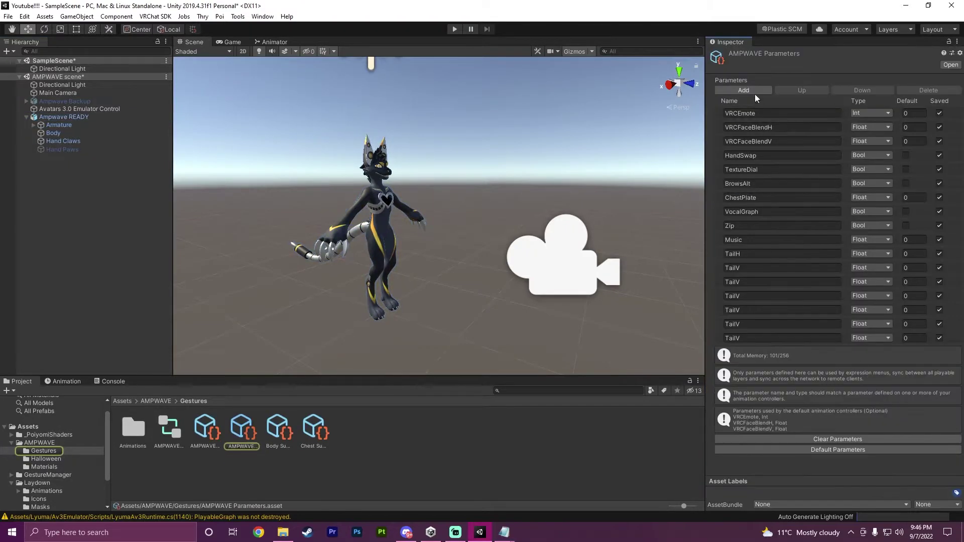
{"action": "left_click_drag", "start_coordinate": [726, 41], "coordinate": [698, 30]}
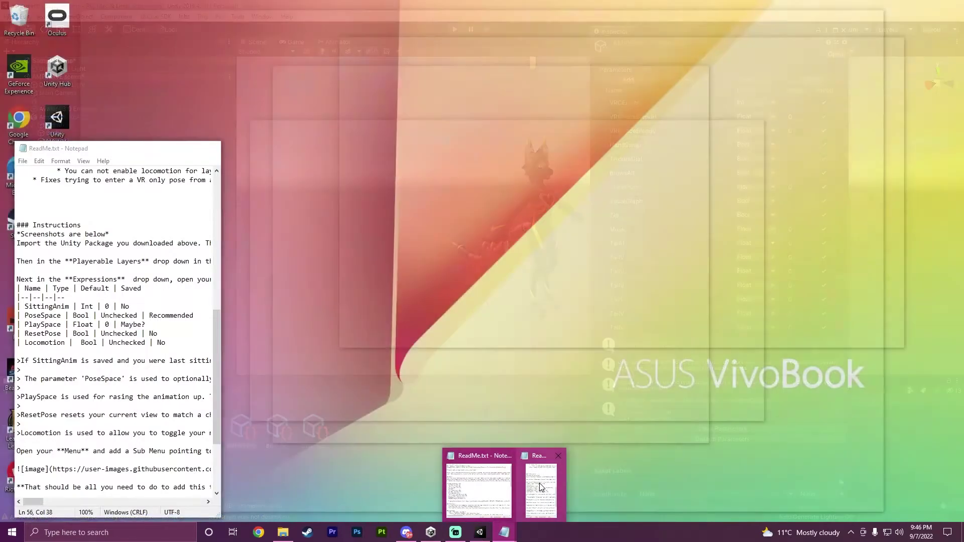
{"action": "left_click", "coordinate": [537, 484]}
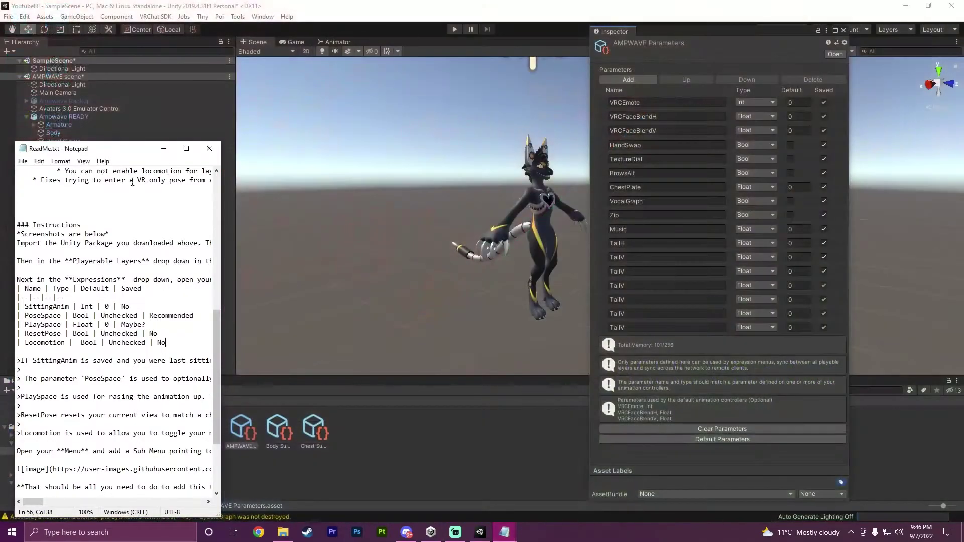
{"action": "left_click_drag", "start_coordinate": [123, 150], "coordinate": [440, 81]}
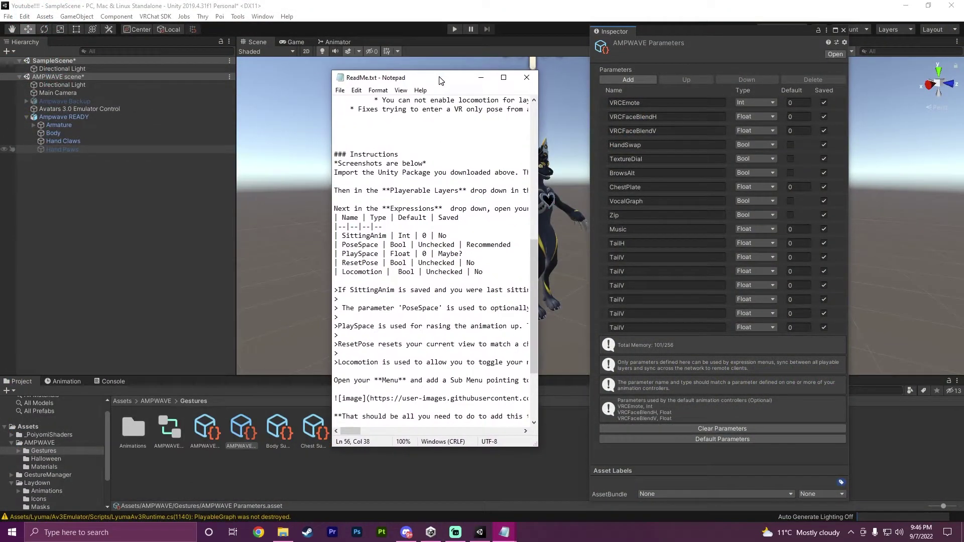
{"action": "left_click", "coordinate": [629, 260]}
Erase the names of the extra TailV entries below TailV
{"action": "left_click", "coordinate": [630, 274]}
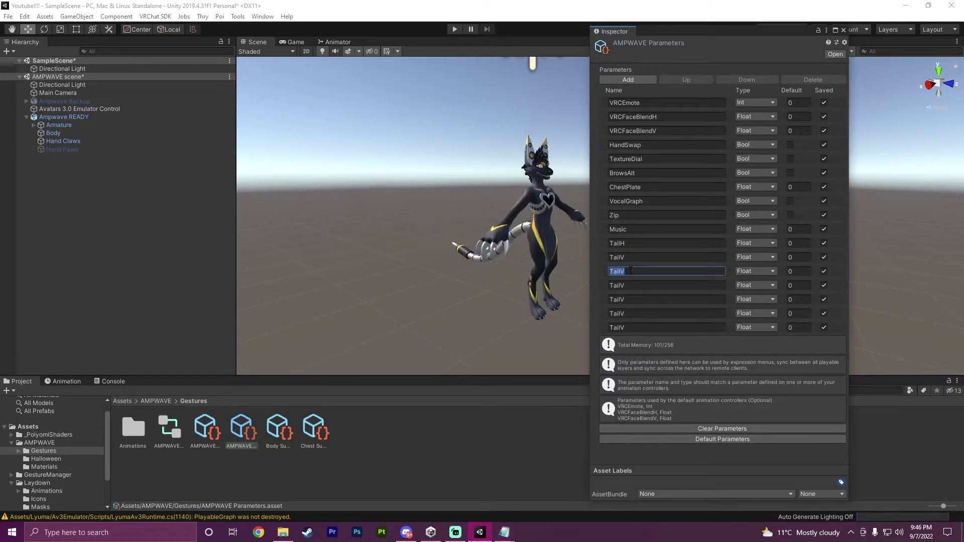
{"action": "double_click", "coordinate": [648, 270]}
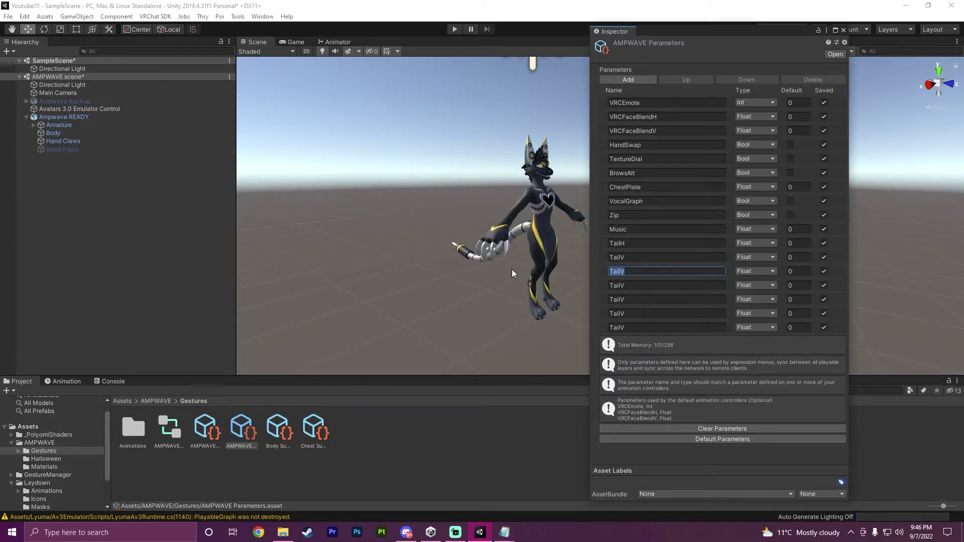
{"action": "key", "text": "BackSpace"}
{"action": "double_click", "coordinate": [635, 285]}
{"action": "key", "text": "BackSpace"}
{"action": "double_click", "coordinate": [638, 299]}
{"action": "key", "text": "BackSpace"}
{"action": "double_click", "coordinate": [643, 313]}
{"action": "key", "text": "BackSpace"}
{"action": "left_click", "coordinate": [631, 328]}
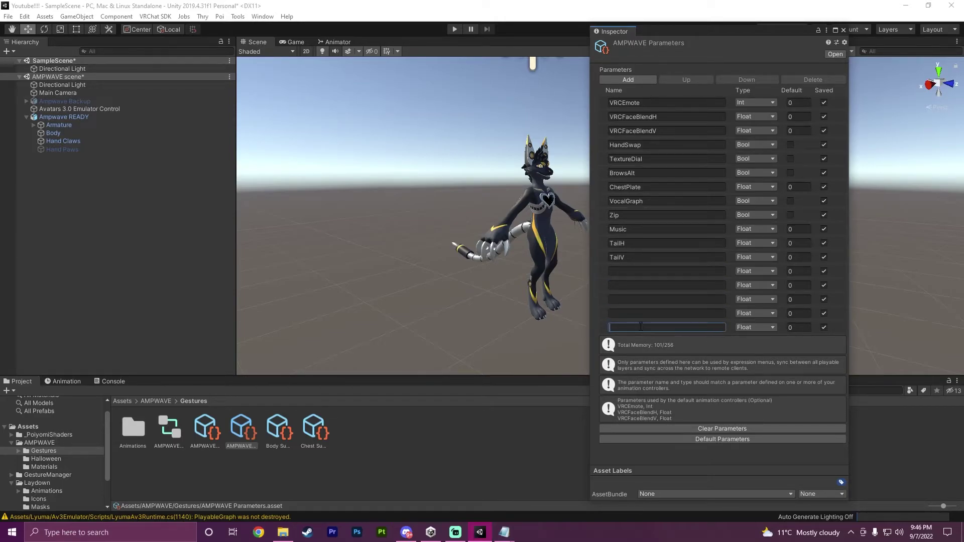
Dock the parameters panel back into Unity, widen it, and snap Unity right
{"action": "left_click_drag", "start_coordinate": [703, 32], "coordinate": [961, 102]}
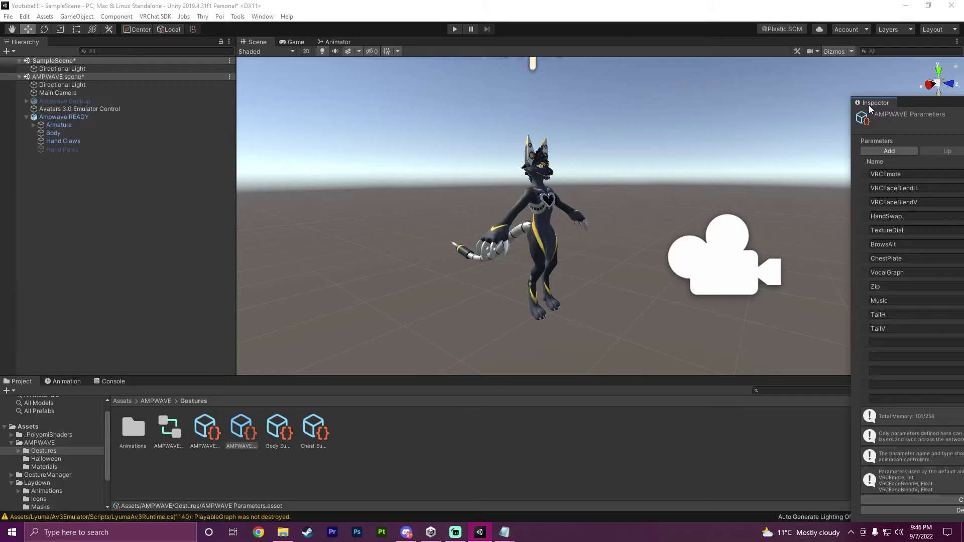
{"action": "left_click_drag", "start_coordinate": [868, 103], "coordinate": [928, 161]}
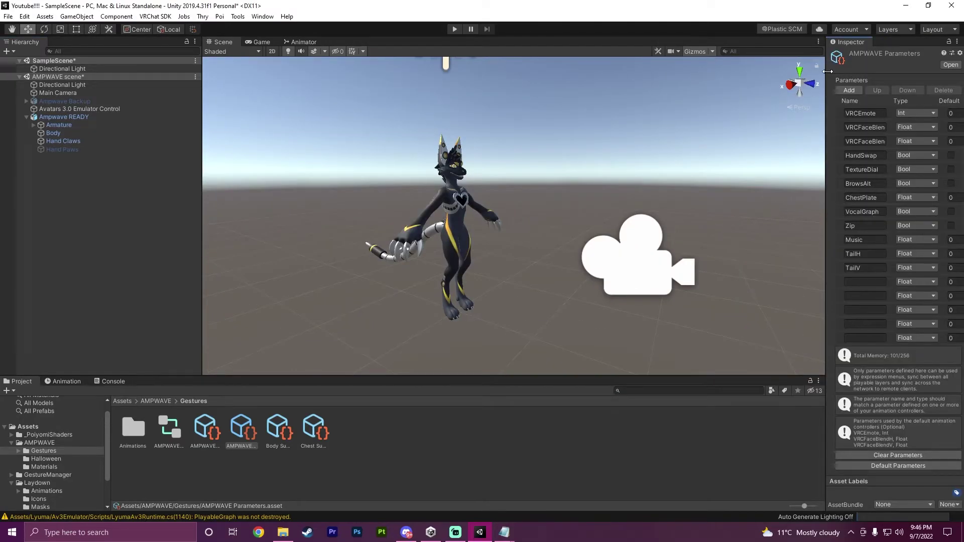
{"action": "left_click_drag", "start_coordinate": [827, 72], "coordinate": [581, 72]}
{"action": "key", "text": "super+Right"}
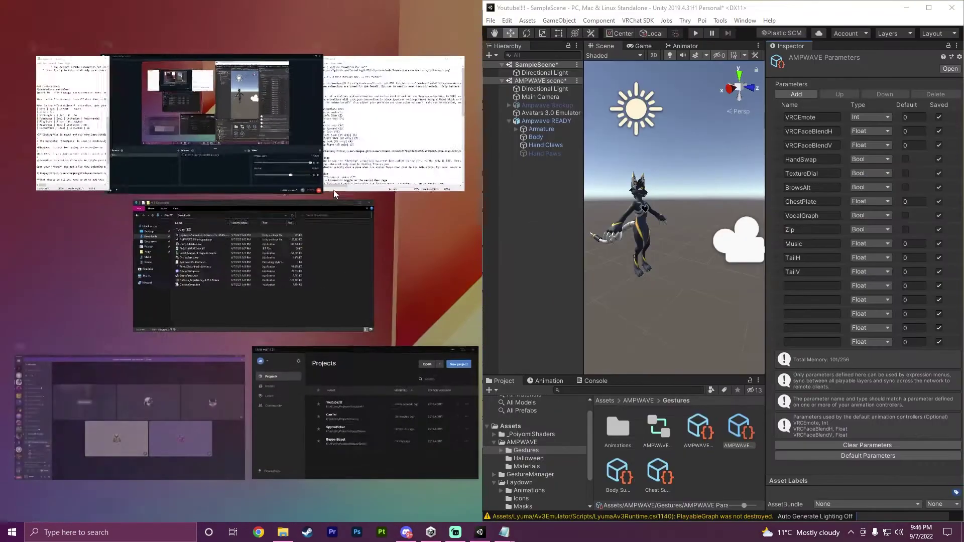
Make the first blank entry SittingAnim as an unsaved Int parameter
{"action": "left_click", "coordinate": [329, 184]}
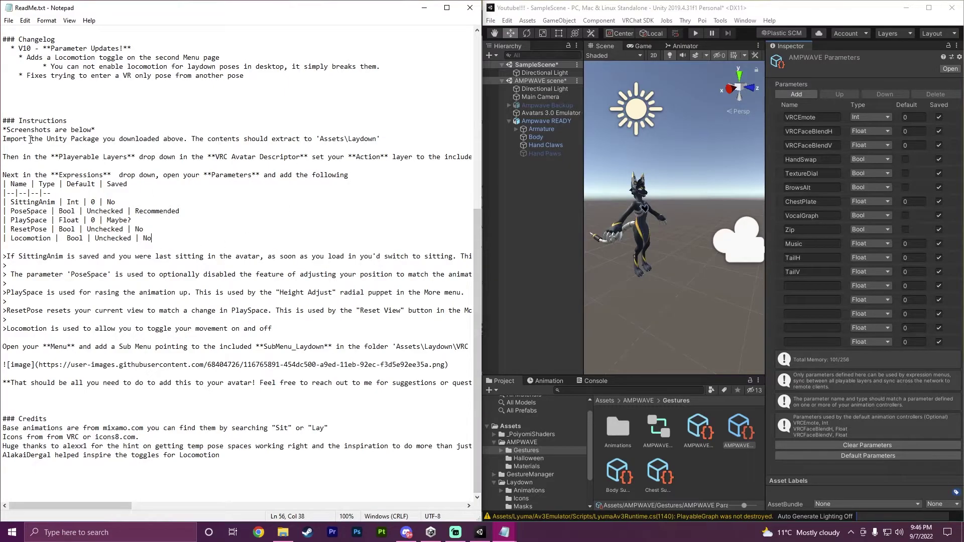
{"action": "left_click", "coordinate": [803, 285]}
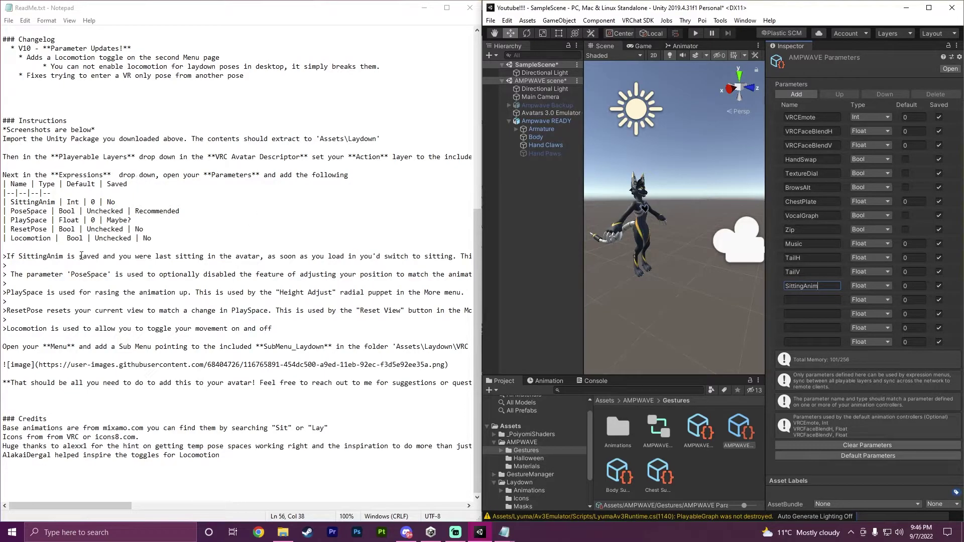
{"action": "left_click", "coordinate": [870, 285]}
{"action": "left_click", "coordinate": [866, 299]}
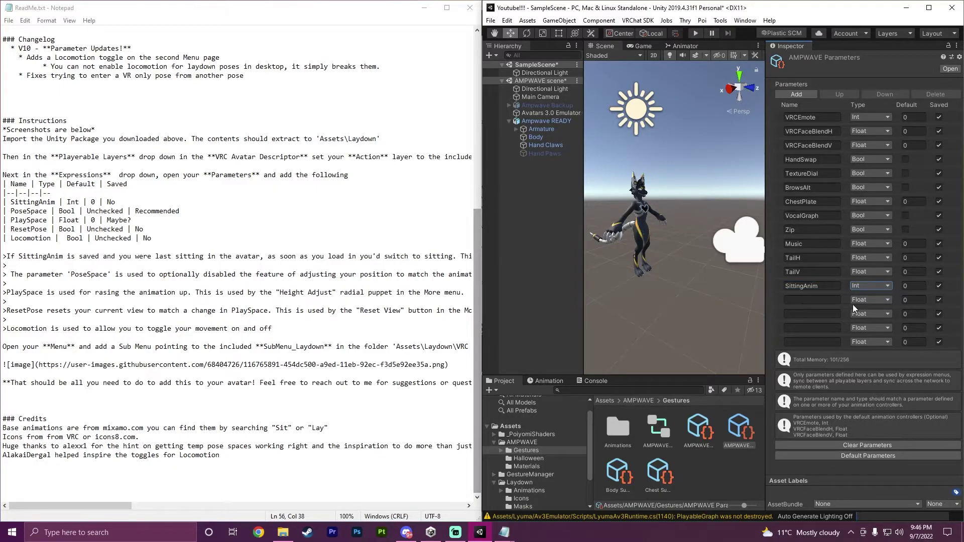
{"action": "left_click", "coordinate": [938, 286]}
Name the next entry PoseSpace and make it a Bool parameter
{"action": "left_click", "coordinate": [804, 300]}
{"action": "type", "text": "Pose"}
{"action": "type", "text": "Sap"}
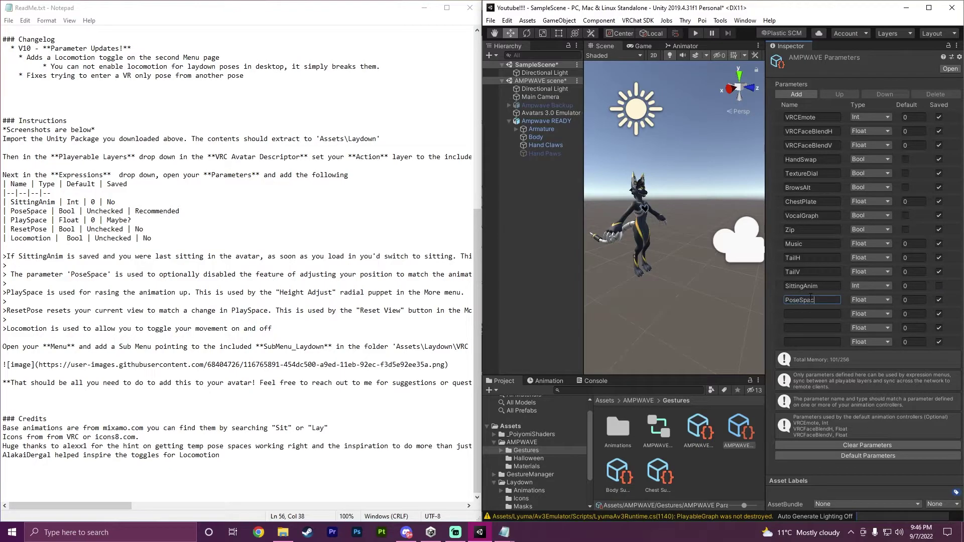
{"action": "left_click", "coordinate": [871, 300]}
{"action": "left_click", "coordinate": [880, 332]}
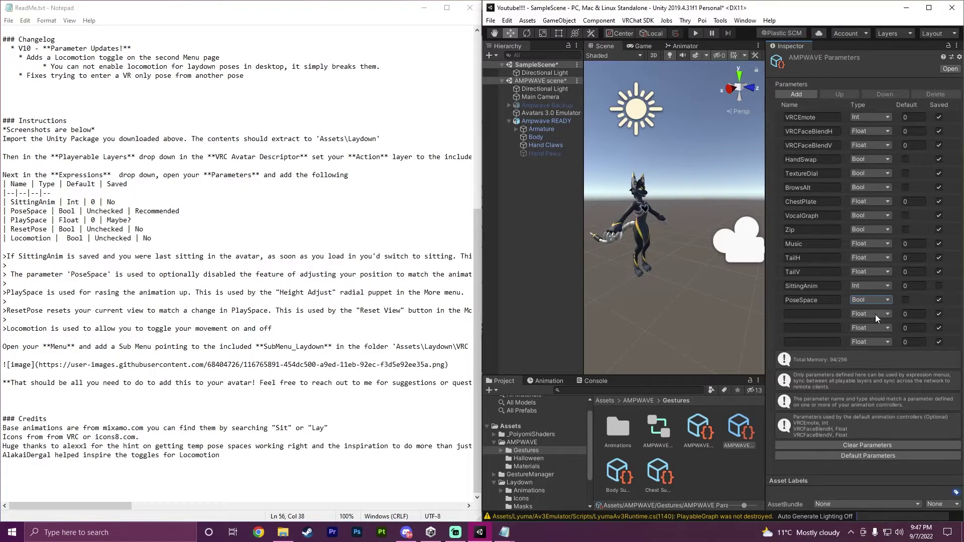
{"action": "left_click", "coordinate": [810, 315]}
Name the next three entries PlaySpace, ResetPose and Locomotion
{"action": "type", "text": "PlaySpace"}
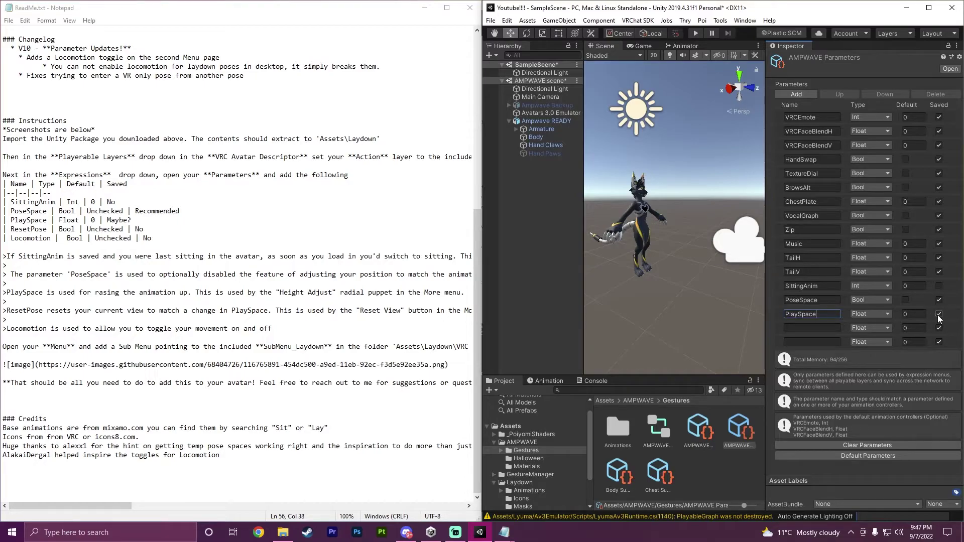
{"action": "left_click", "coordinate": [823, 329]}
{"action": "type", "text": "ResetPose"}
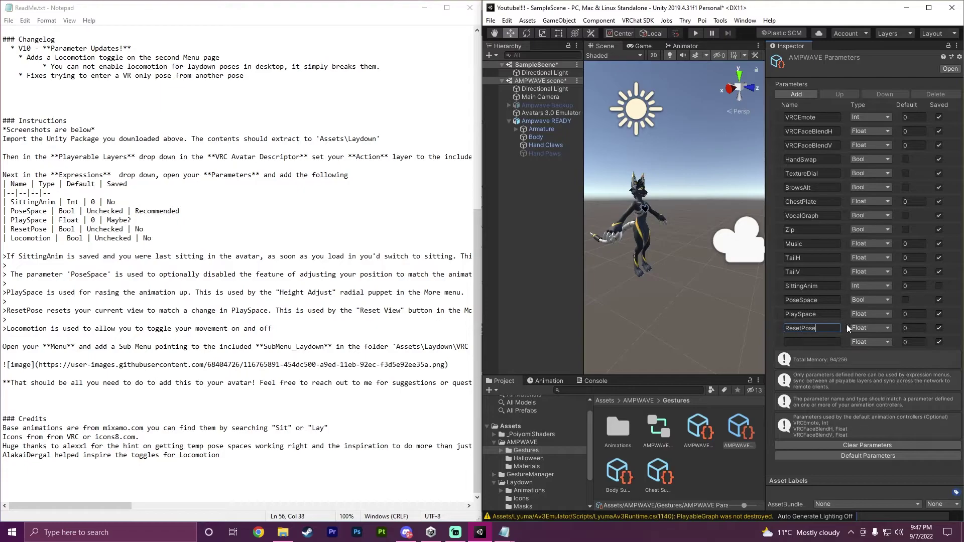
{"action": "left_click", "coordinate": [835, 342]}
{"action": "type", "text": "Locomotion"}
{"action": "left_click", "coordinate": [39, 239]}
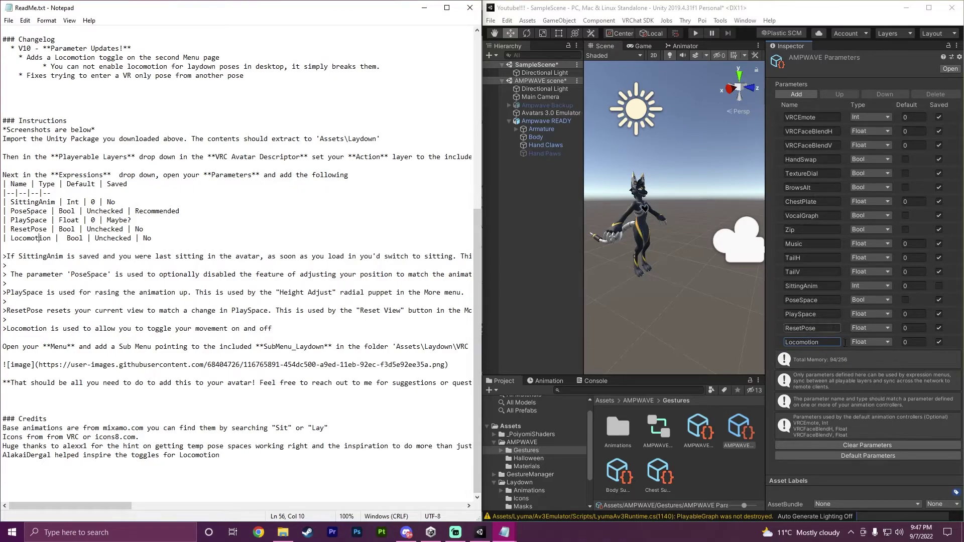
Make ResetPose and Locomotion unsaved Bool parameters
{"action": "left_click", "coordinate": [870, 327]}
{"action": "left_click", "coordinate": [873, 361]}
{"action": "left_click", "coordinate": [871, 342]}
{"action": "left_click", "coordinate": [872, 375]}
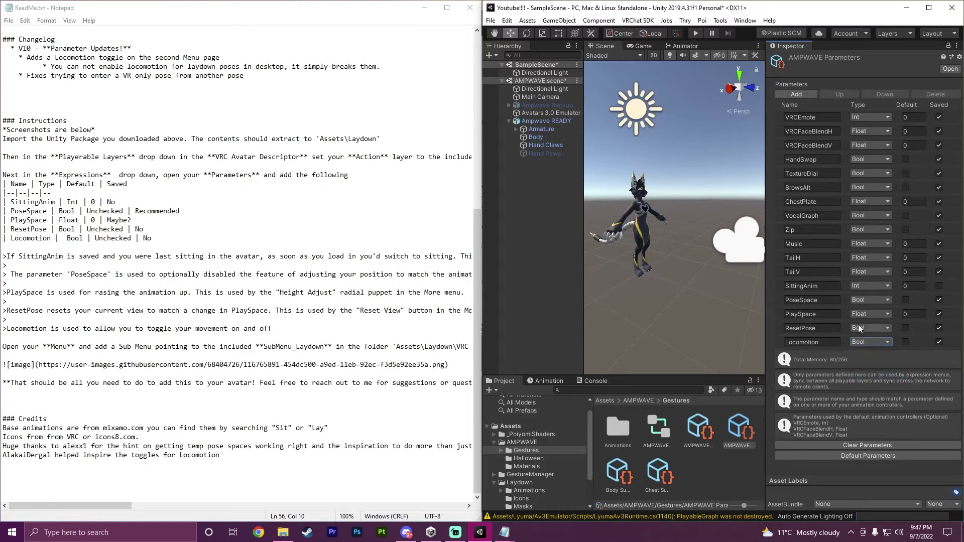
{"action": "left_click", "coordinate": [938, 328]}
{"action": "left_click", "coordinate": [938, 342]}
Maximize Unity, enter Play mode, and trigger Laydown's Sit Legs Down pose from the radial menu
{"action": "double_click", "coordinate": [787, 9]}
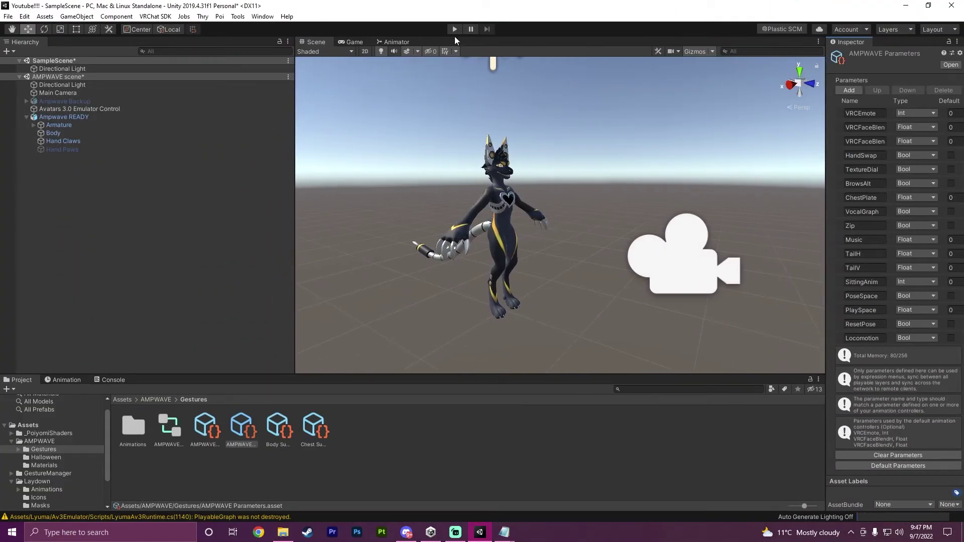
{"action": "left_click", "coordinate": [454, 29]}
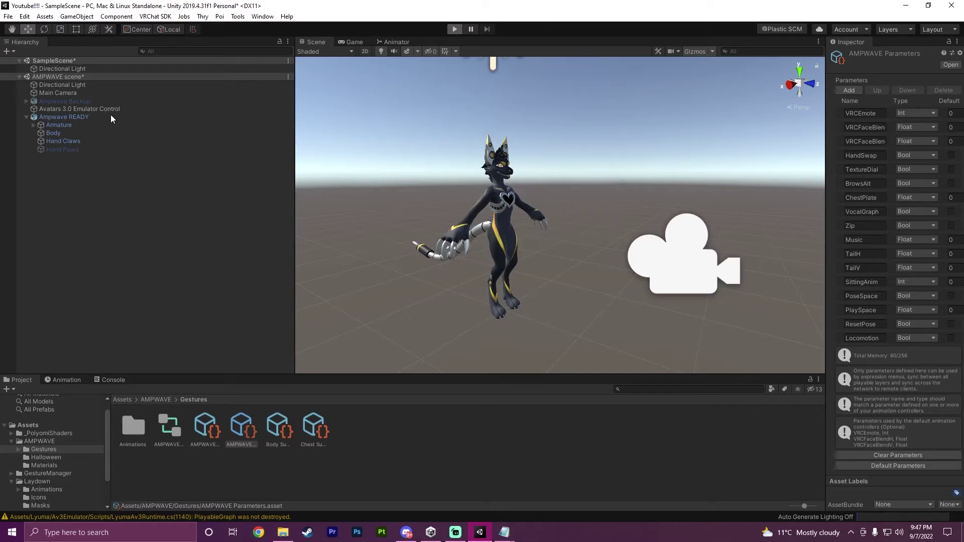
{"action": "left_click", "coordinate": [42, 125]}
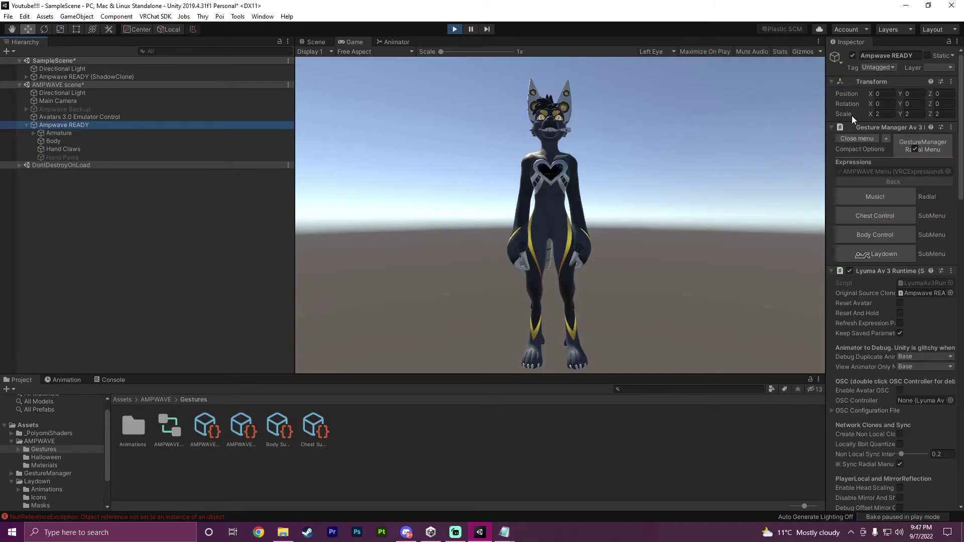
{"action": "left_click_drag", "start_coordinate": [825, 121], "coordinate": [713, 121]}
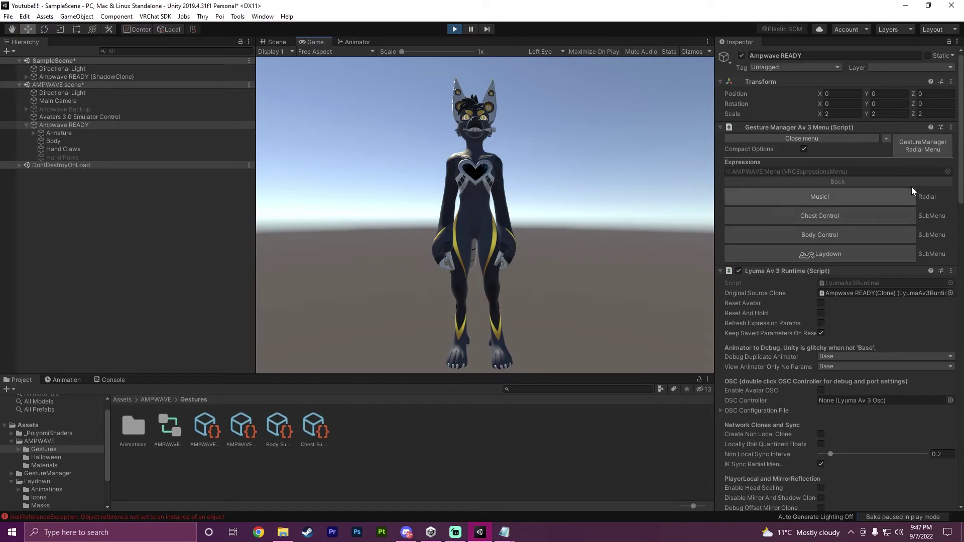
{"action": "left_click", "coordinate": [803, 148]}
{"action": "left_click", "coordinate": [803, 233]}
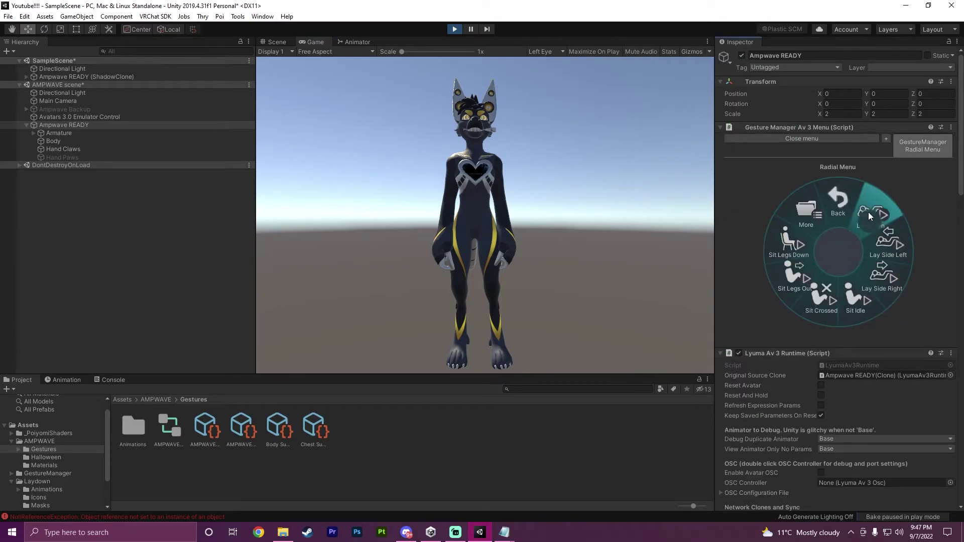
{"action": "left_click", "coordinate": [789, 243]}
Watch the posed avatar lying down in the Scene view from several angles
{"action": "left_click", "coordinate": [277, 42]}
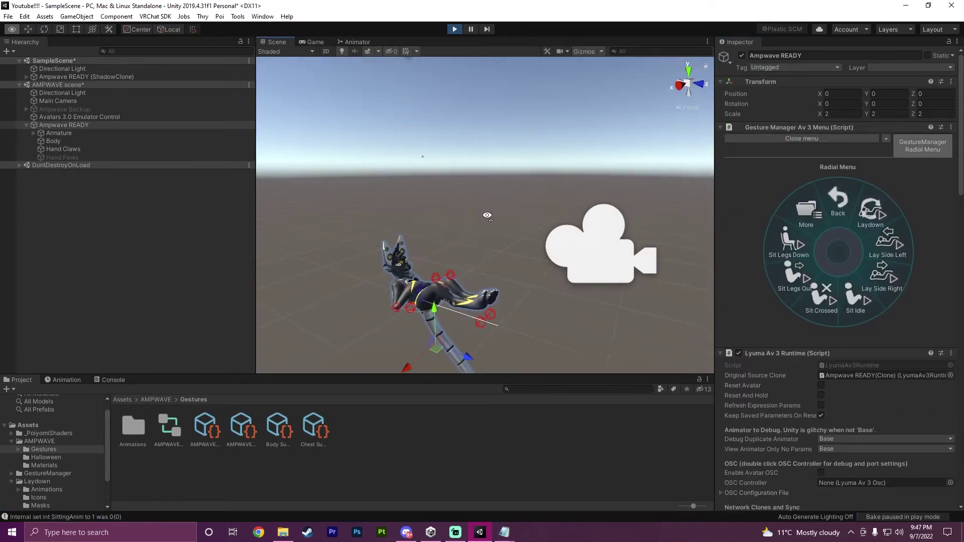
{"action": "left_click", "coordinate": [490, 257]}
{"action": "right_click_drag", "start_coordinate": [490, 257], "coordinate": [458, 228]}
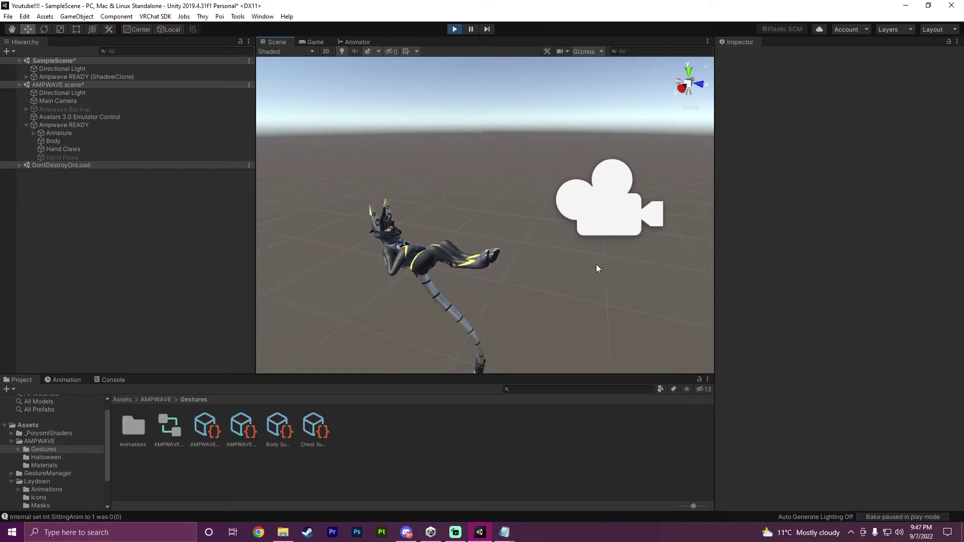
{"action": "left_click", "coordinate": [63, 125]}
{"action": "right_click_drag", "start_coordinate": [502, 267], "coordinate": [559, 308]}
{"action": "right_click_drag", "start_coordinate": [574, 267], "coordinate": [472, 231]}
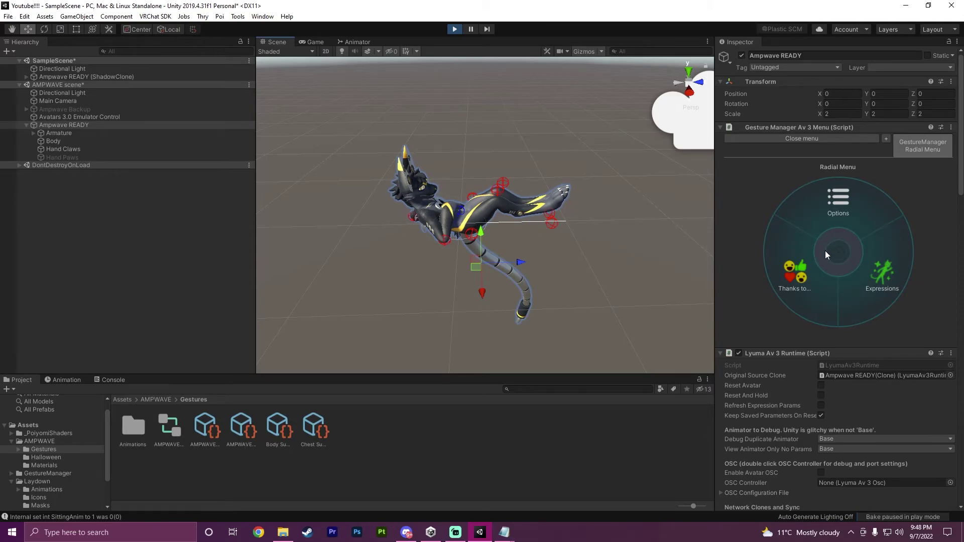
Leave the Laydown submenu so the avatar stands back up
{"action": "left_click", "coordinate": [890, 261]}
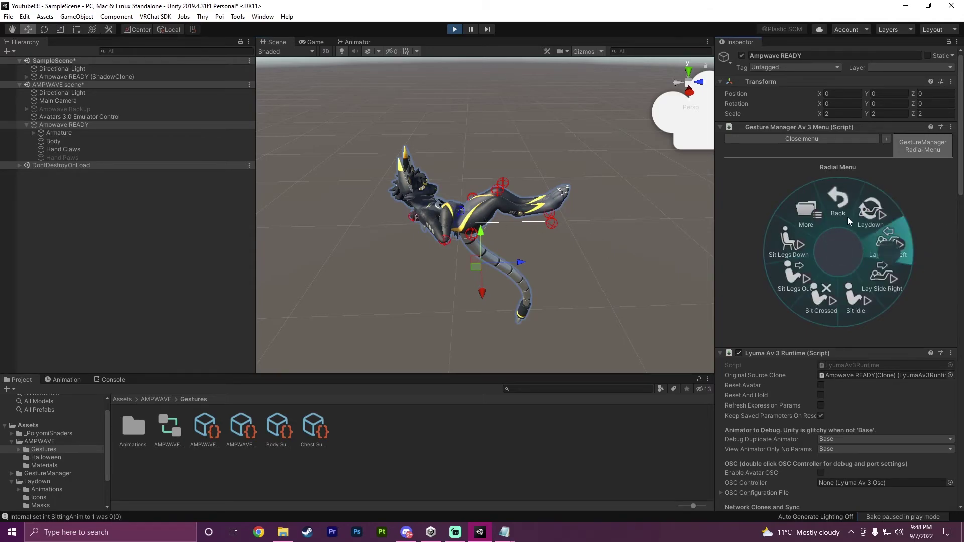
{"action": "left_click", "coordinate": [848, 205]}
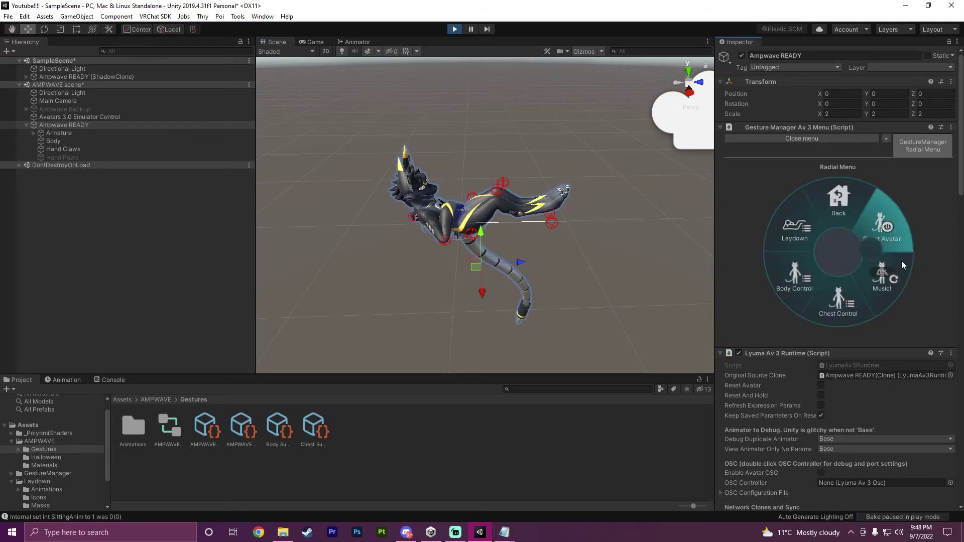
{"action": "left_click", "coordinate": [787, 236]}
{"action": "scroll", "coordinate": [602, 186], "scroll_direction": "down", "scroll_amount": 3}
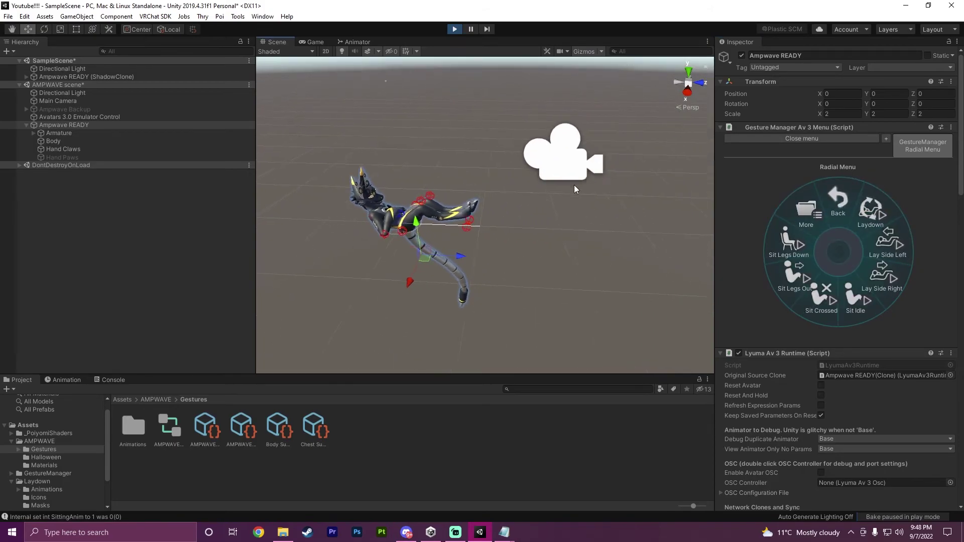
{"action": "left_click", "coordinate": [843, 213]}
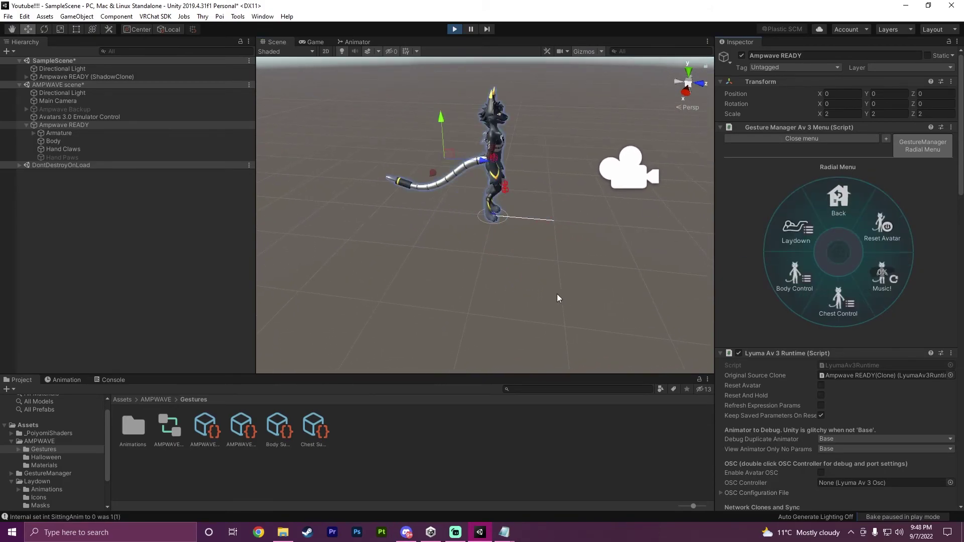
Try the Lay Side Left and Lay Side Right poses, then stop Play mode
{"action": "left_click", "coordinate": [809, 229]}
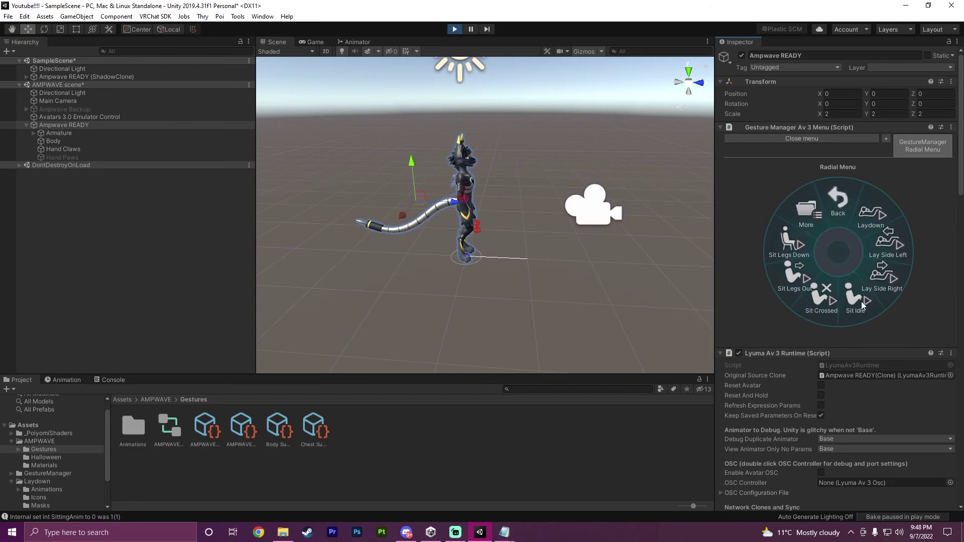
{"action": "left_click", "coordinate": [881, 238]}
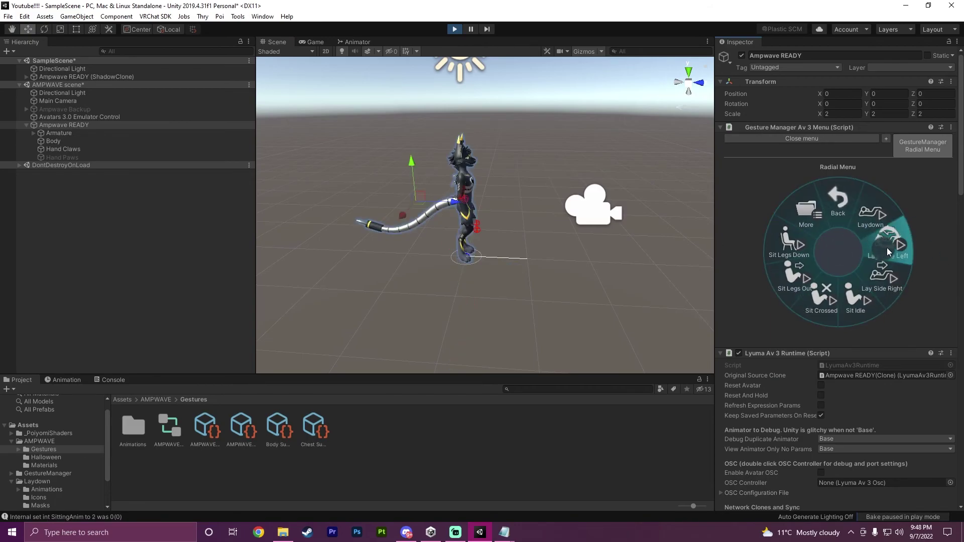
{"action": "left_click", "coordinate": [880, 270]}
{"action": "left_click", "coordinate": [880, 270]}
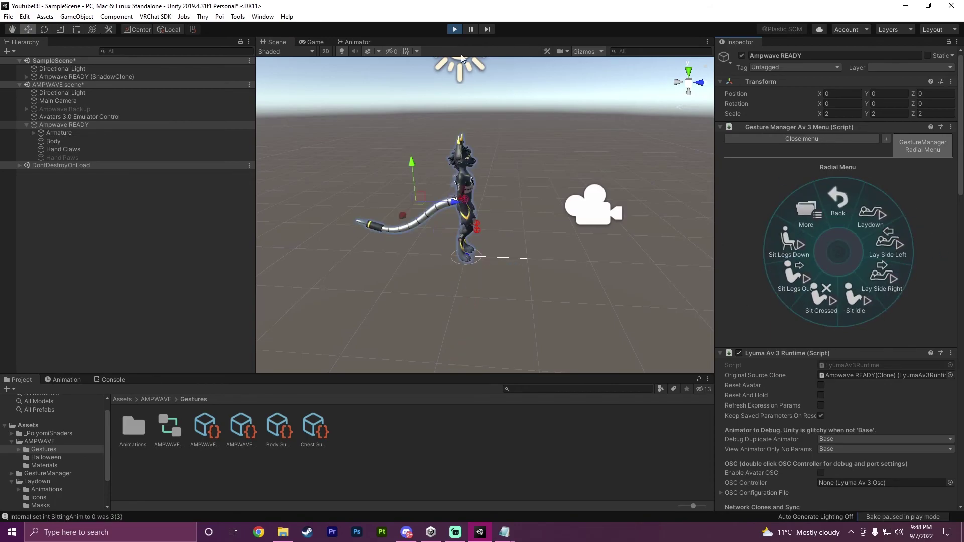
{"action": "left_click", "coordinate": [454, 29]}
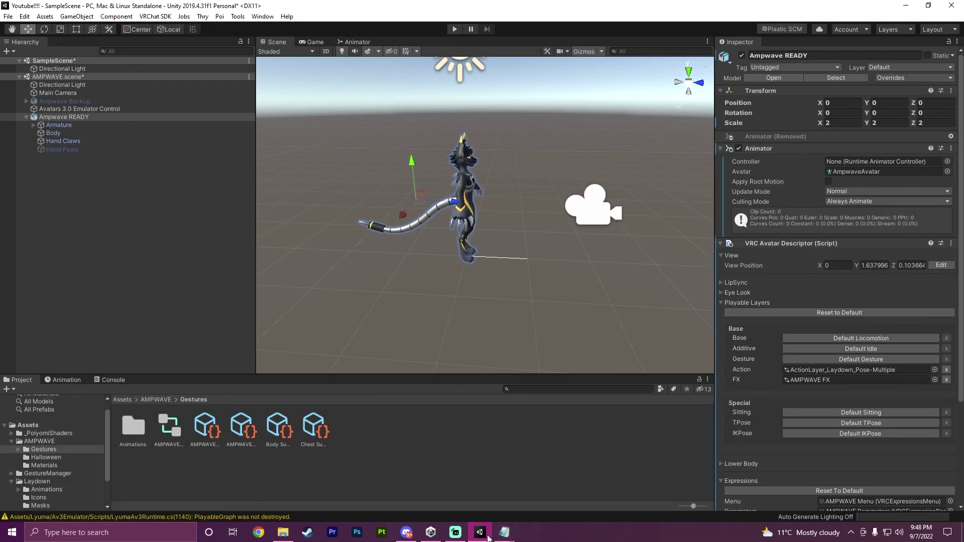